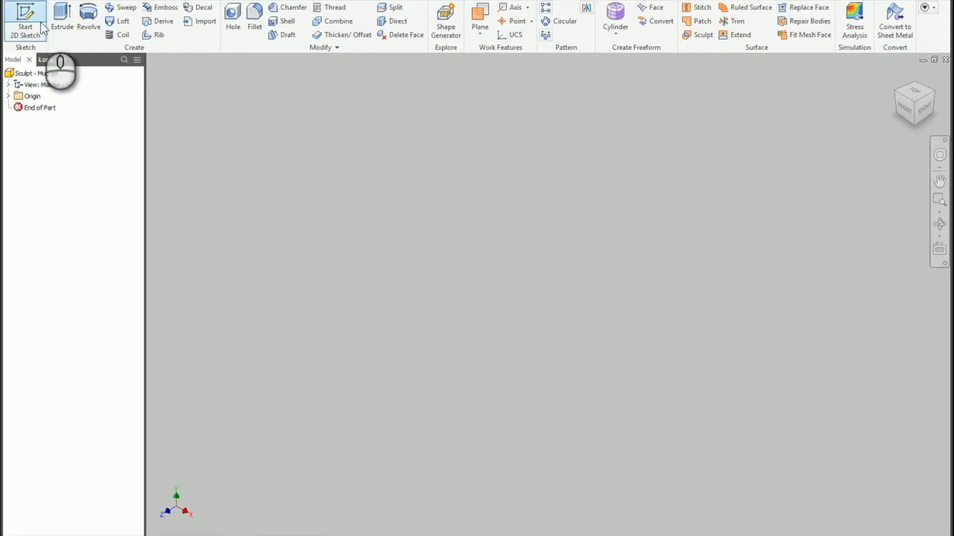
- Start a sketch on the XY plane and draw a vertical centerline just left of the origin
click(26, 20)
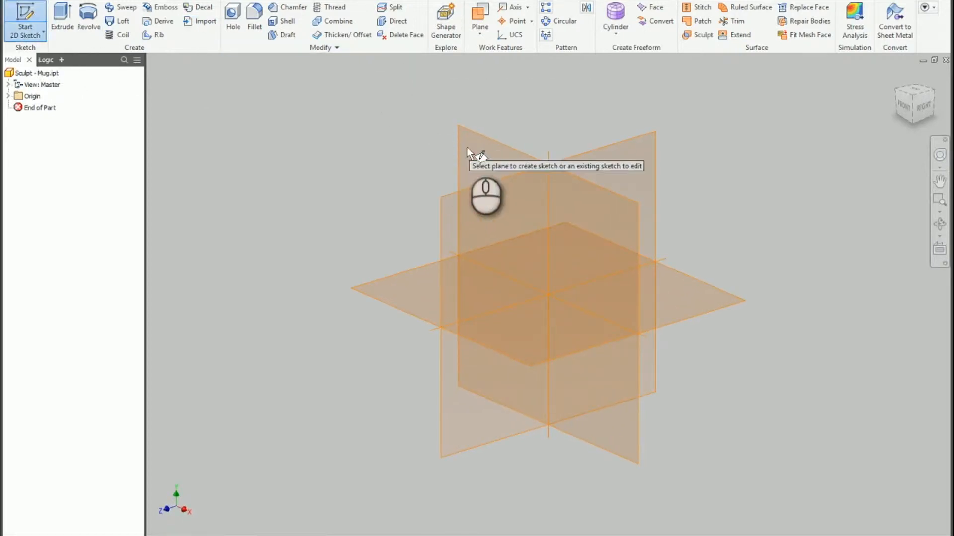
click(506, 150)
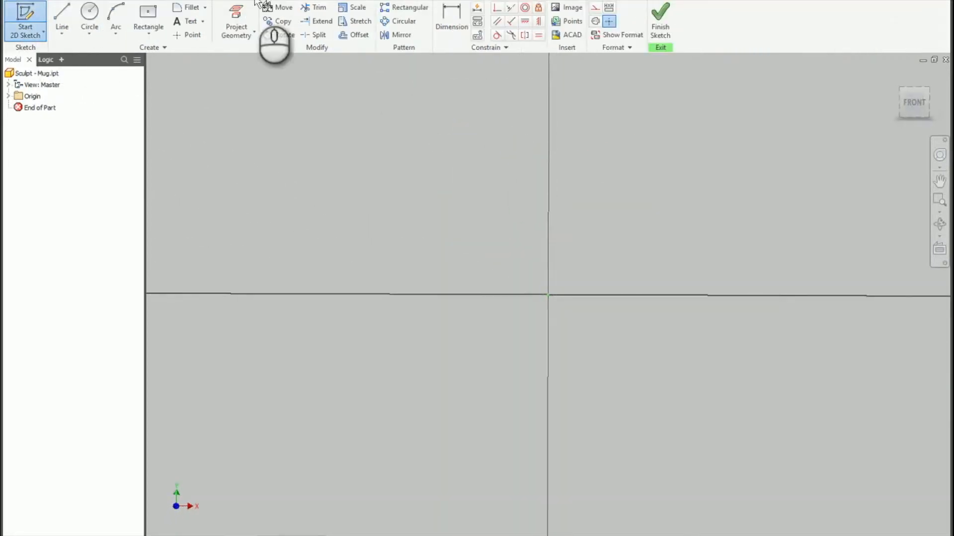
click(61, 20)
click(518, 160)
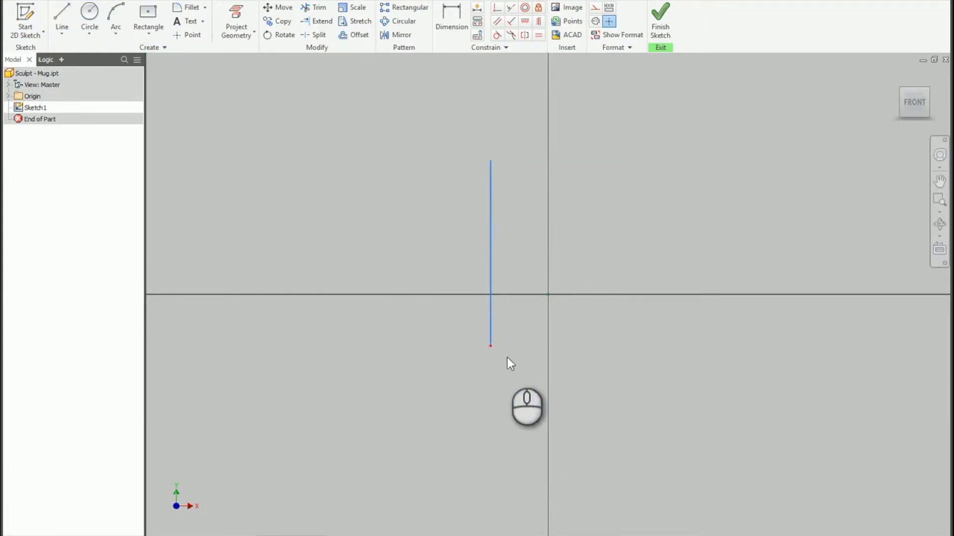
click(526, 358)
click(609, 21)
- Constrain the centerline's midpoint coincident with the sketch origin
click(497, 8)
click(491, 253)
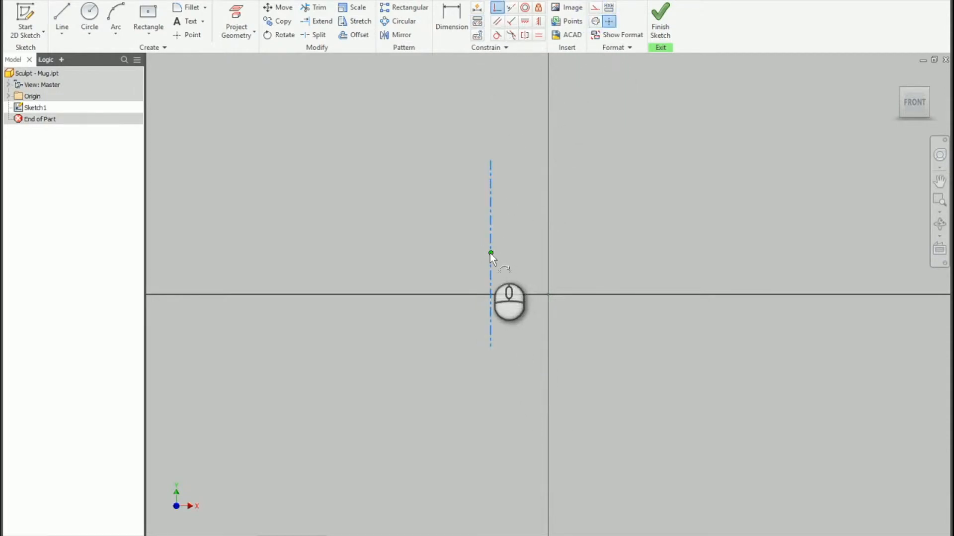
click(550, 294)
- Dimension the centerline's length to 4.5 in
click(451, 23)
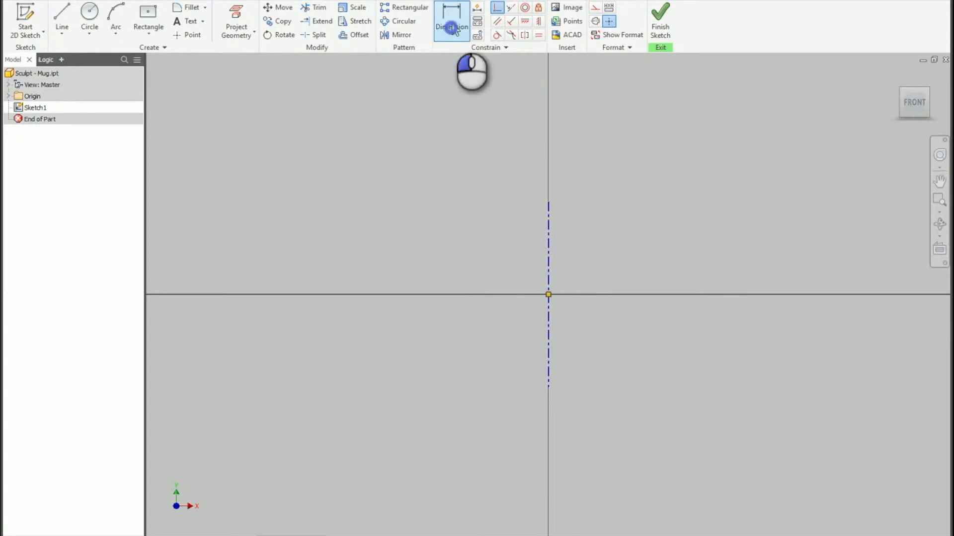
click(551, 240)
click(510, 252)
text(4.5)
key(Return)
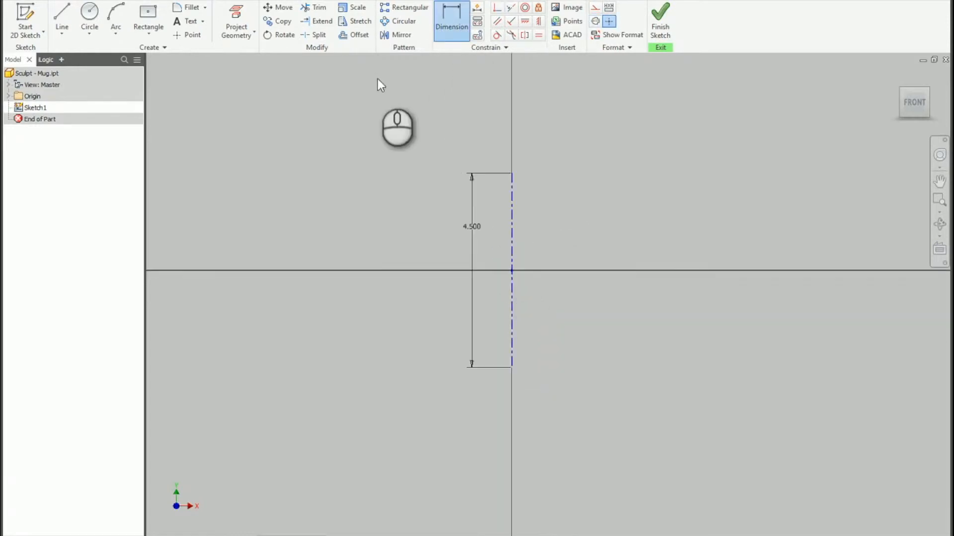
- Sketch a three-point arc right of the centerline, bulging outward with a radius of about 3.8 in
click(114, 15)
click(568, 185)
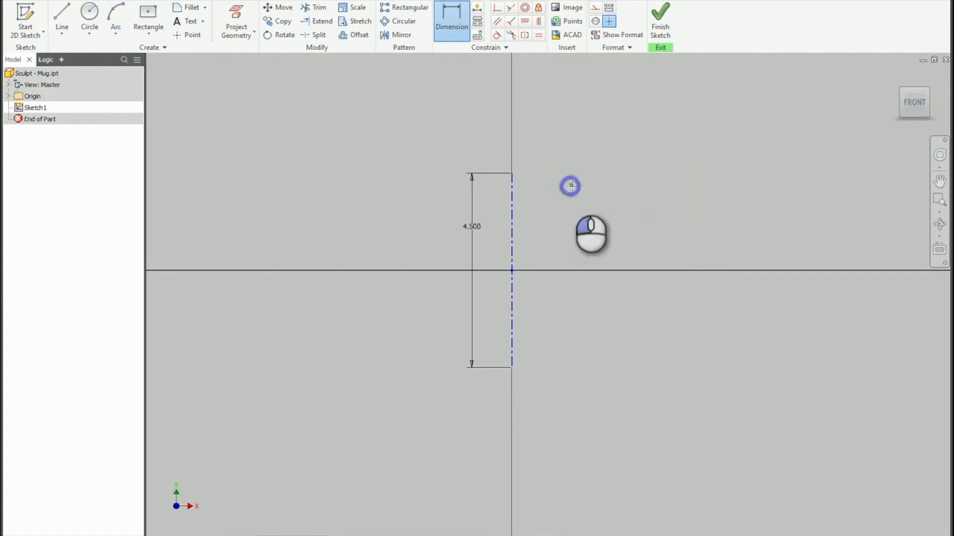
click(569, 345)
click(592, 266)
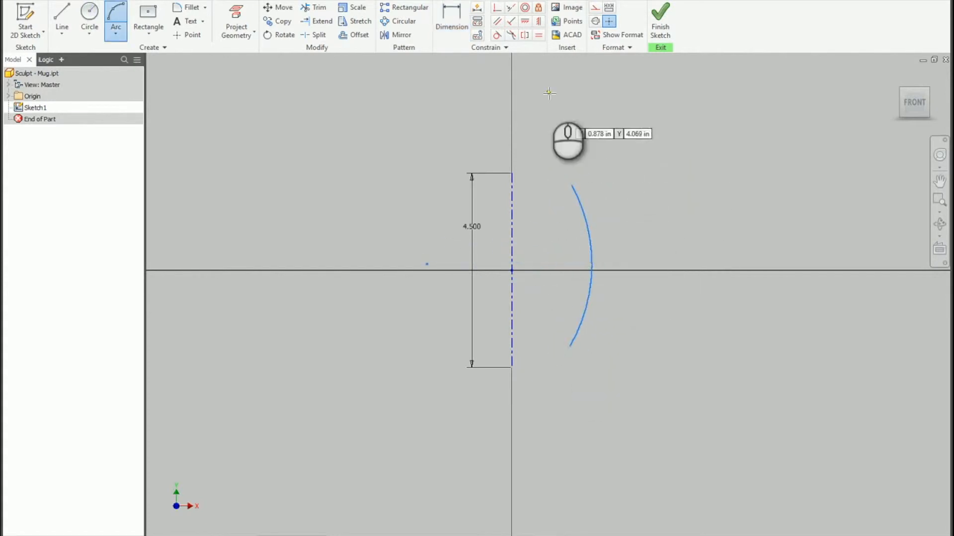
- Dimension the arc's radius to 6 in
key(d)
click(587, 221)
click(545, 246)
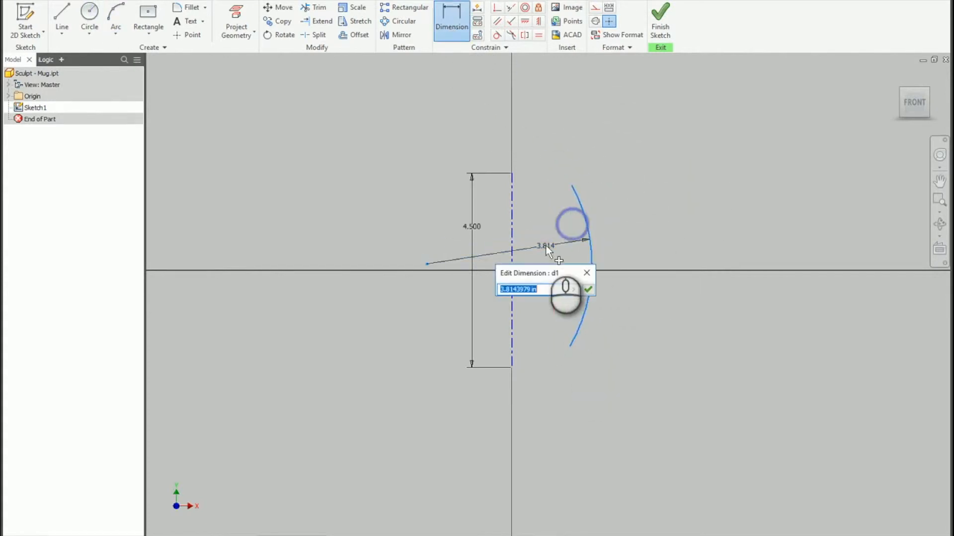
text(6)
key(Return)
- Align the arc's endpoints horizontally with the centerline's endpoints and vertically with each other
click(524, 21)
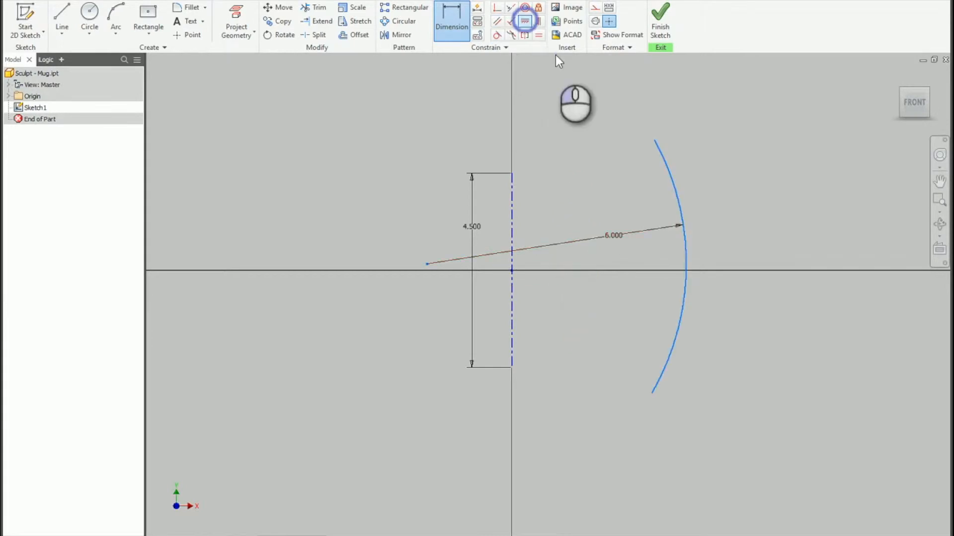
click(655, 142)
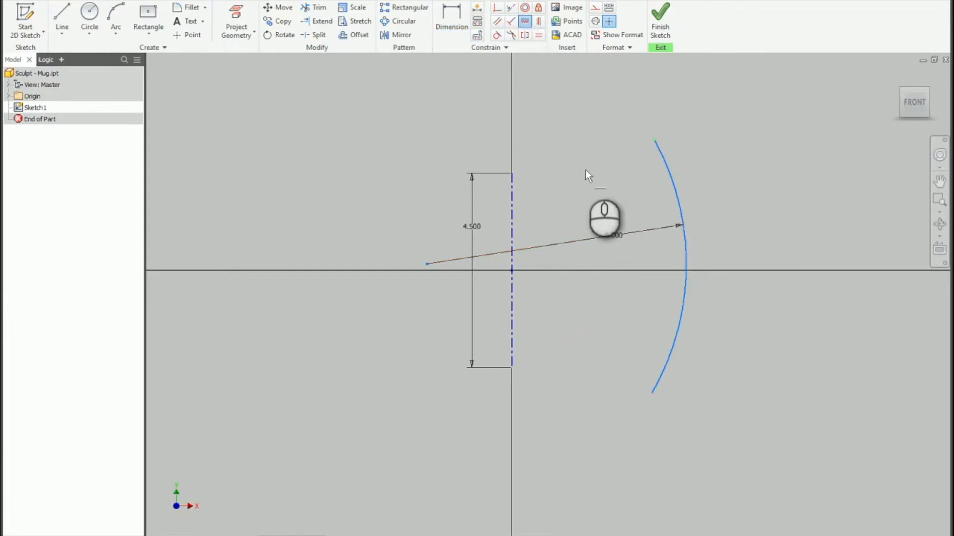
click(511, 171)
click(511, 367)
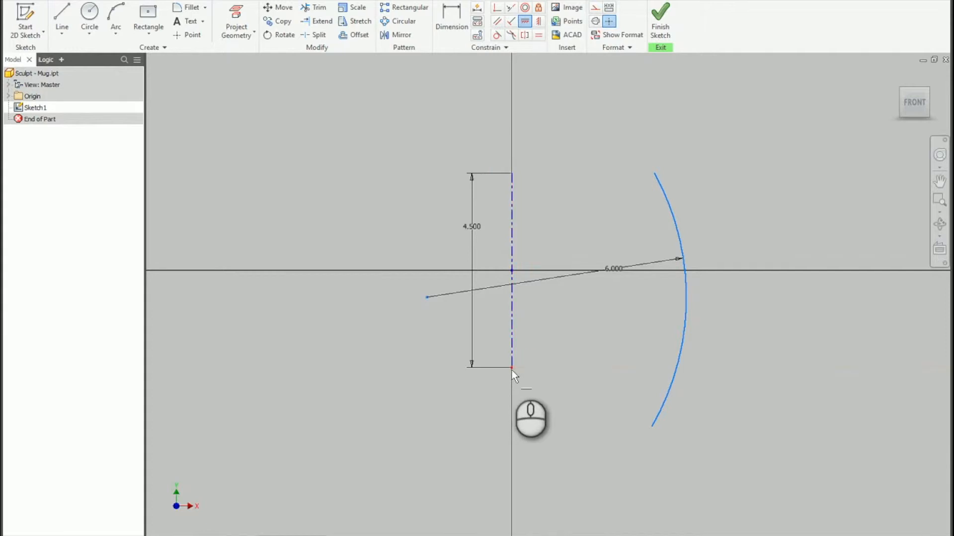
click(651, 426)
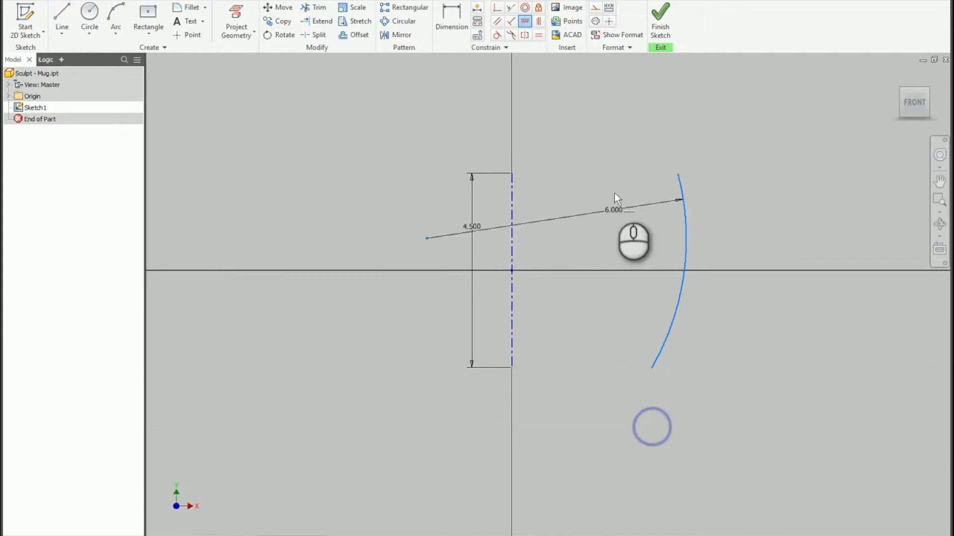
click(538, 23)
click(678, 174)
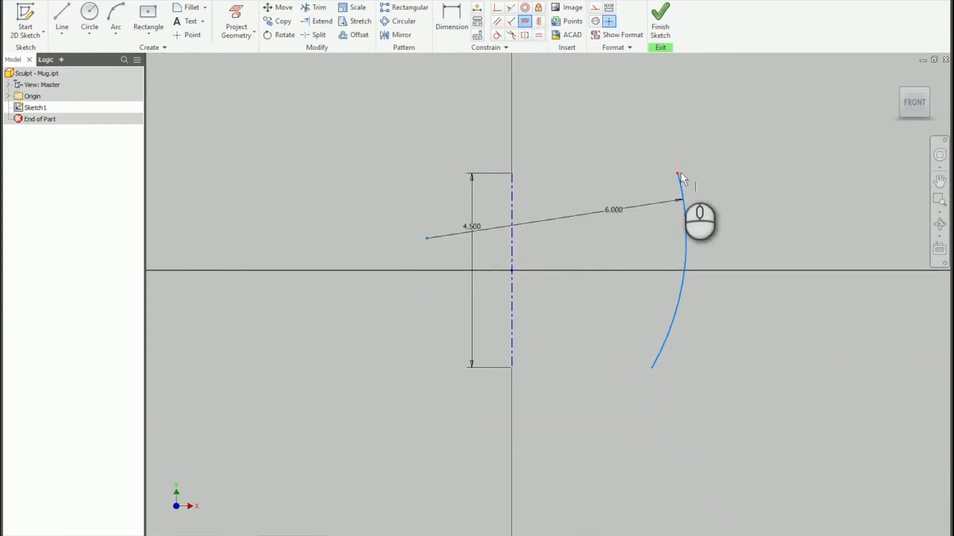
click(652, 369)
- Dimension the diameter between the centerline and the arc's upper endpoint to 3.75 in and finish the sketch
click(453, 19)
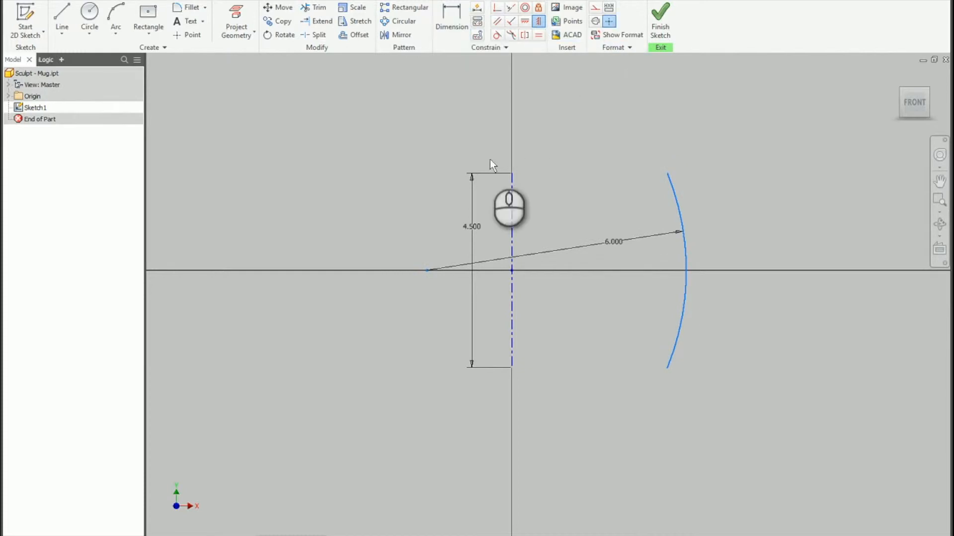
click(511, 201)
click(666, 174)
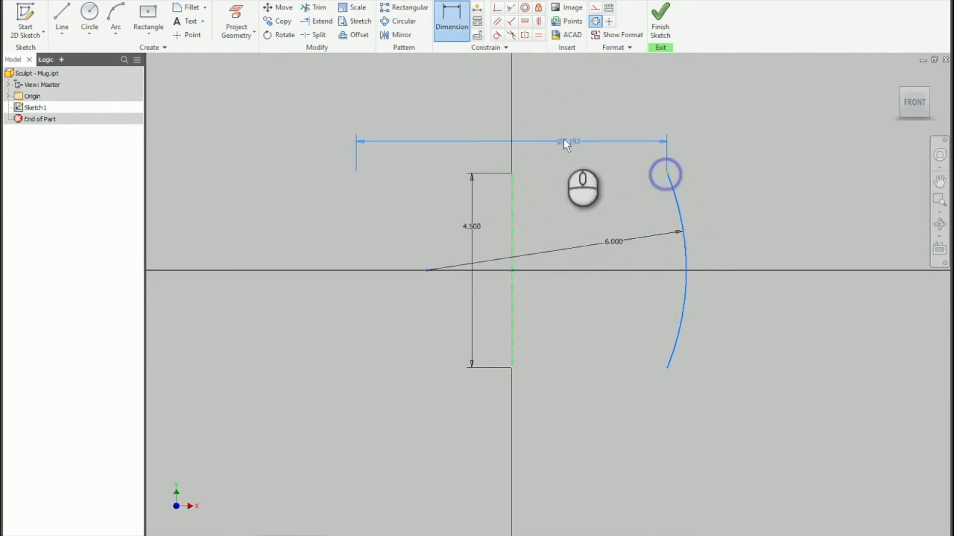
click(562, 129)
text(3.7)
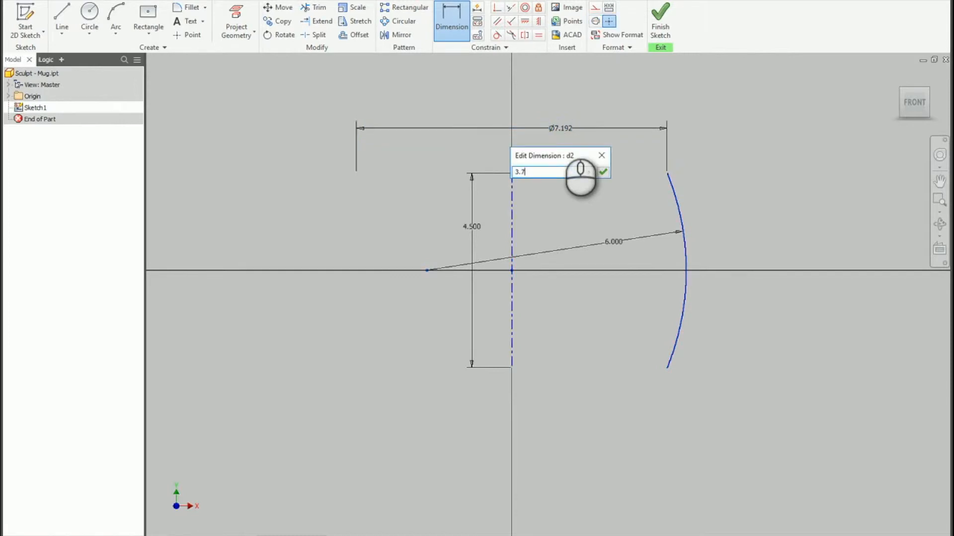
text(5)
key(Return)
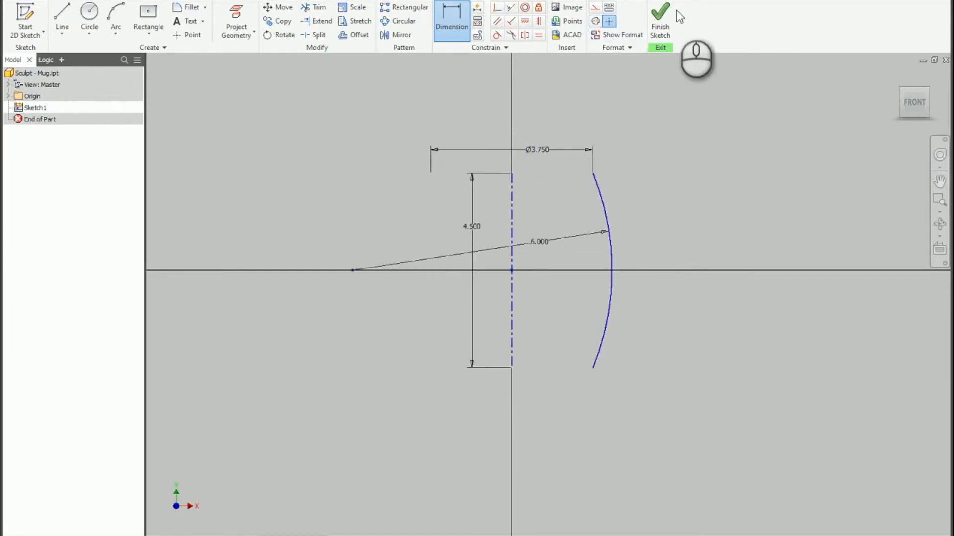
click(665, 17)
- Revolve the arc fully around the centerline with surface output
scroll(660, 153, up, 5)
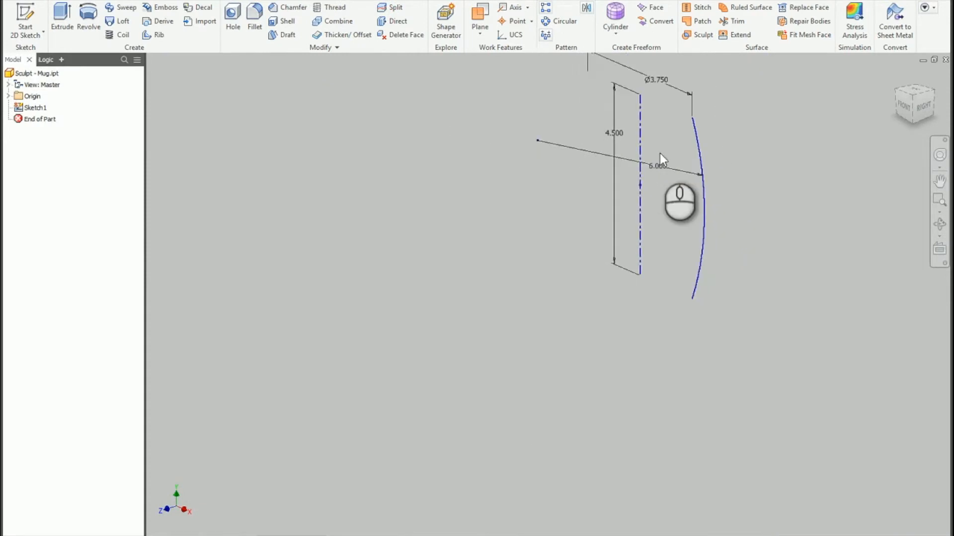
click(87, 17)
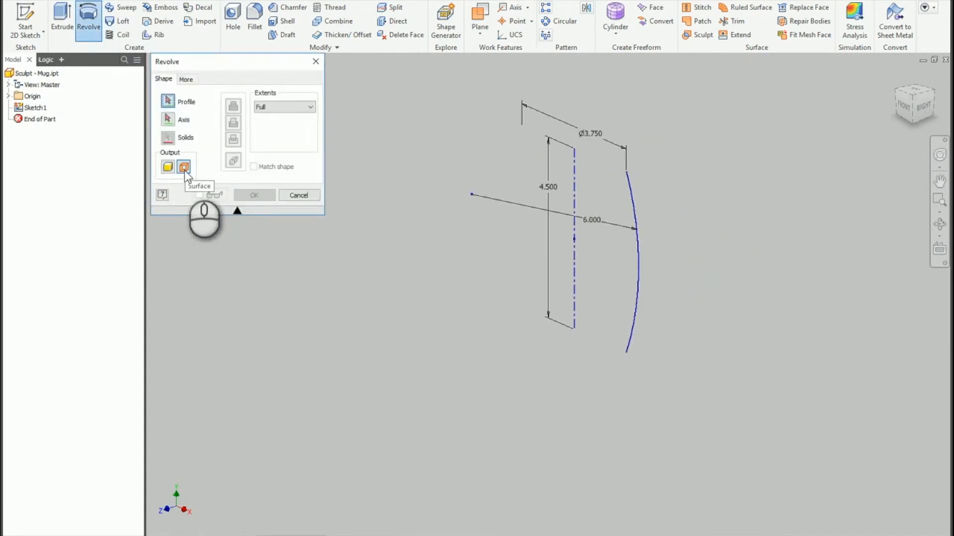
click(629, 194)
click(572, 191)
click(271, 197)
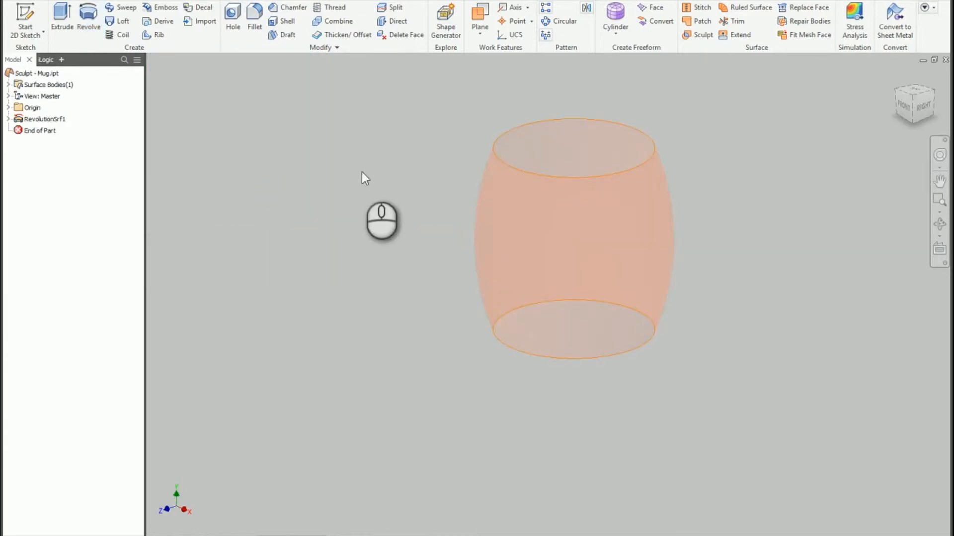
- Close the revolved surface with boundary patches on its top and bottom circular edges
click(700, 21)
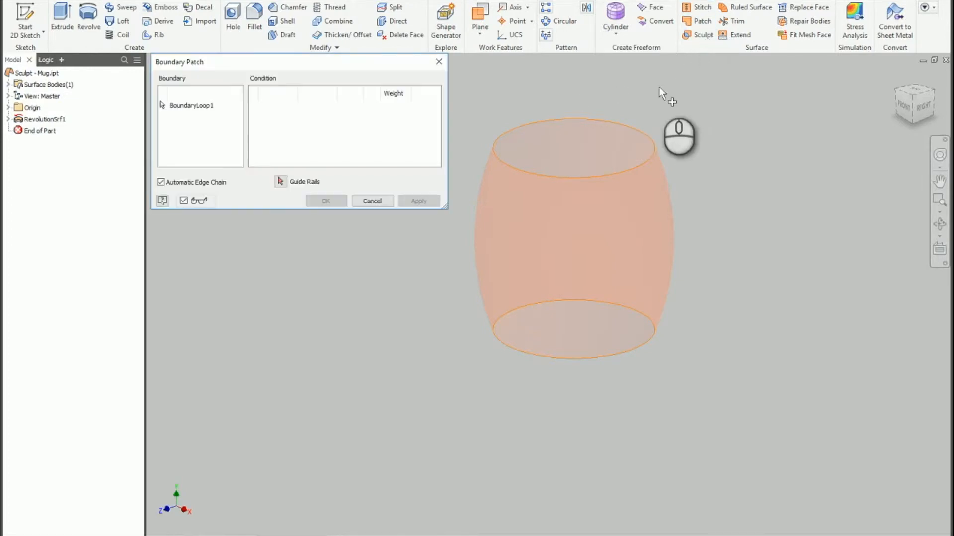
click(648, 136)
click(410, 201)
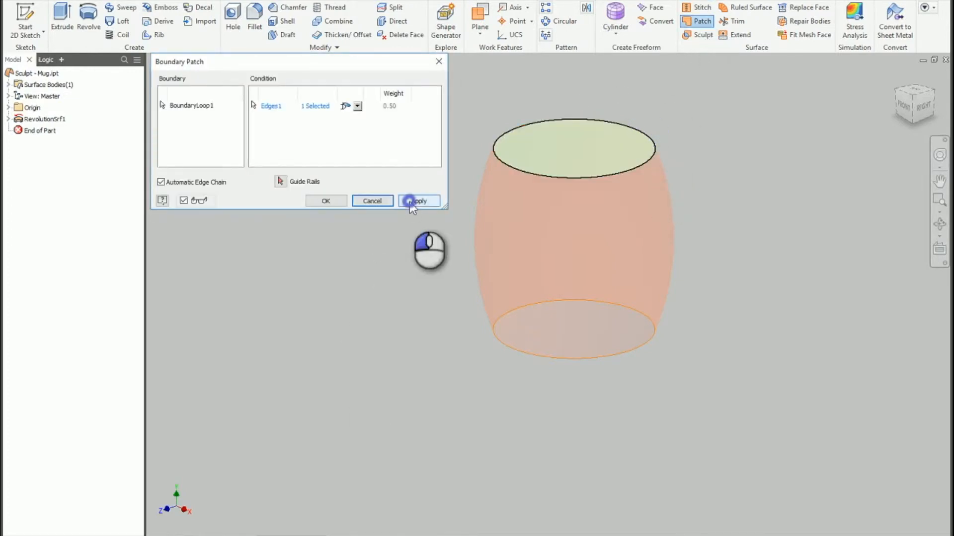
click(577, 359)
click(437, 201)
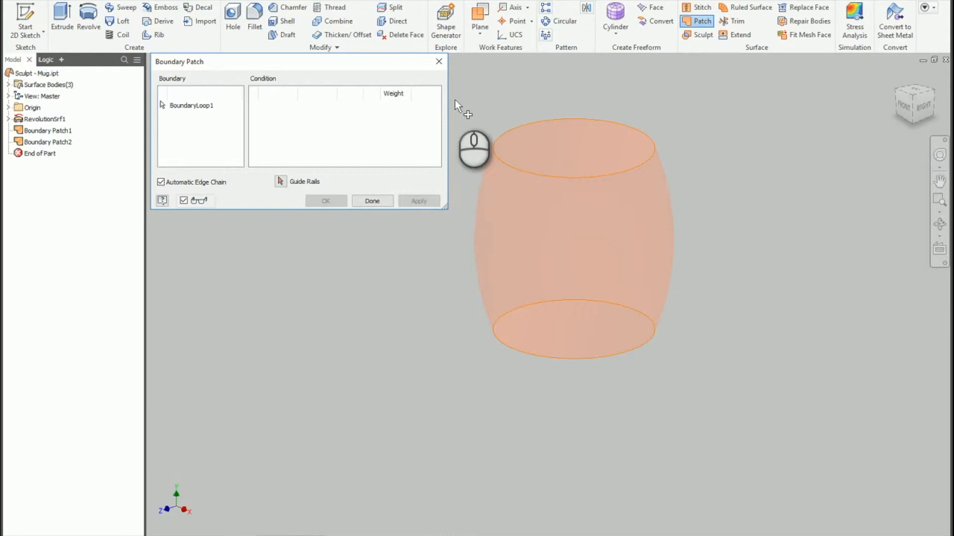
click(442, 65)
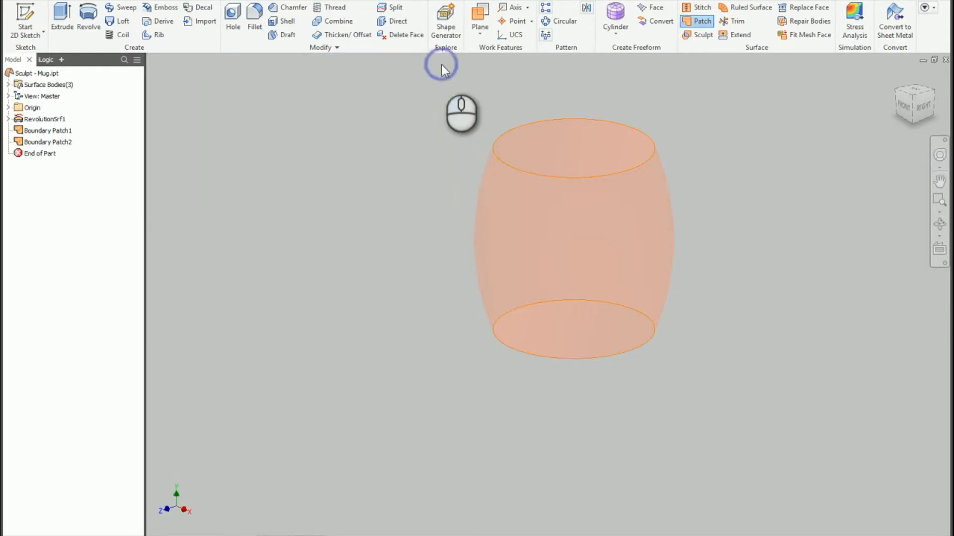
- Start a sketch on the XY plane and draw two nested three-point arcs for the handle across the mug's right side
click(28, 10)
click(7, 108)
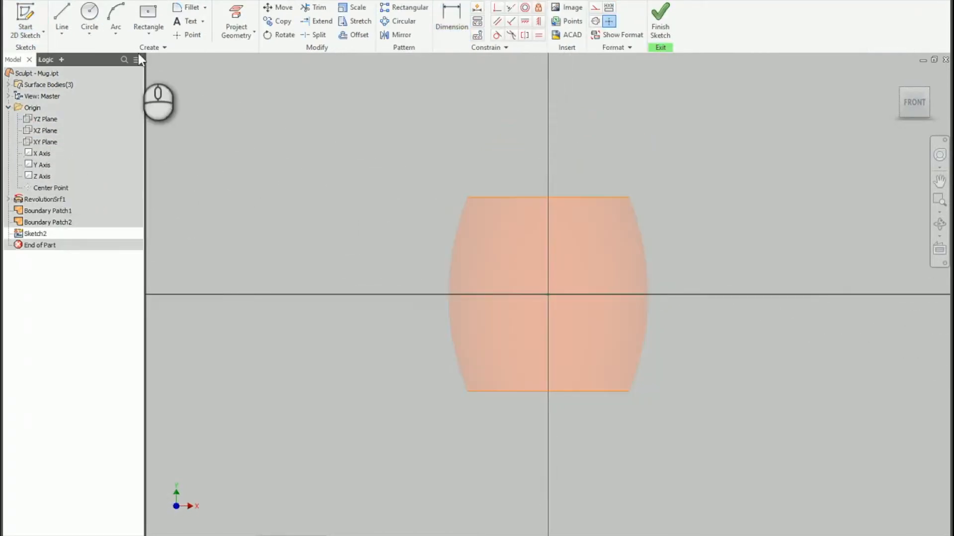
click(145, 13)
click(610, 259)
click(610, 337)
click(723, 269)
click(631, 272)
click(632, 328)
click(688, 298)
- Project the mug's right side curve into the sketch and make it construction geometry
click(236, 22)
click(637, 214)
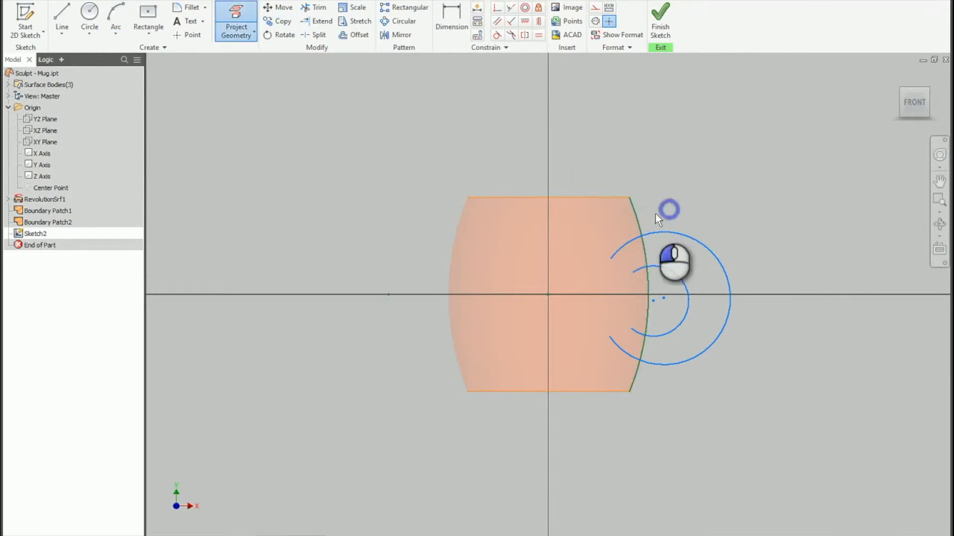
key(Escape)
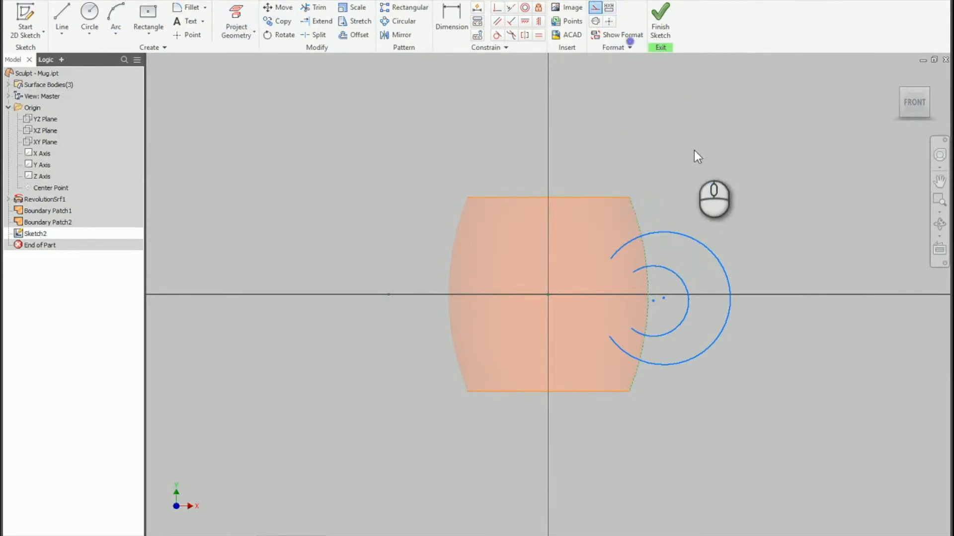
- Constrain the upper and lower endpoints of both handle arcs coincident with the projected side curve
click(498, 9)
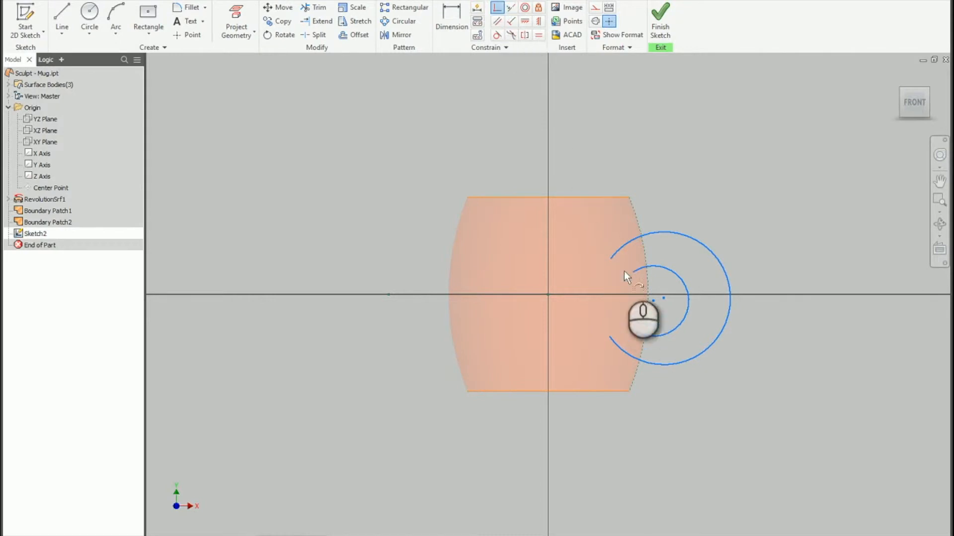
click(612, 257)
click(632, 218)
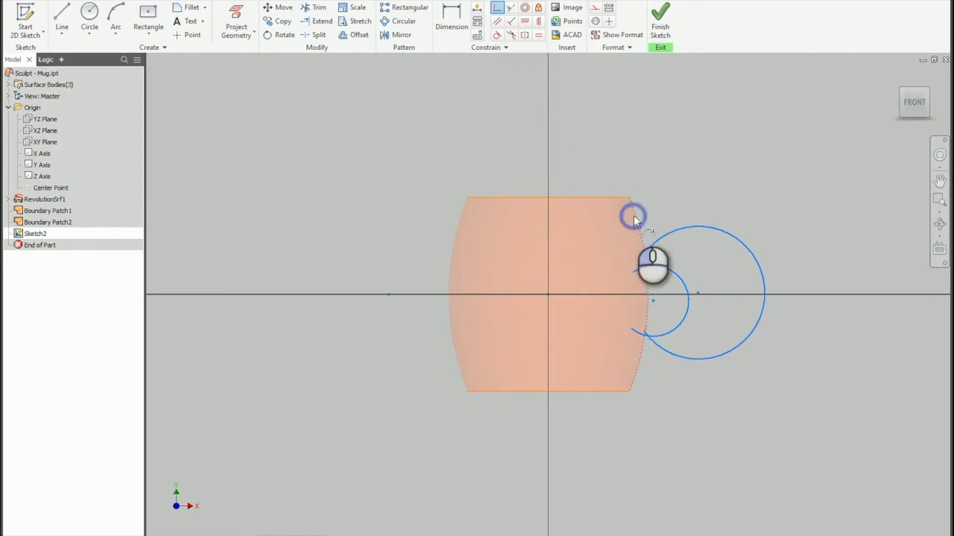
click(631, 272)
click(646, 264)
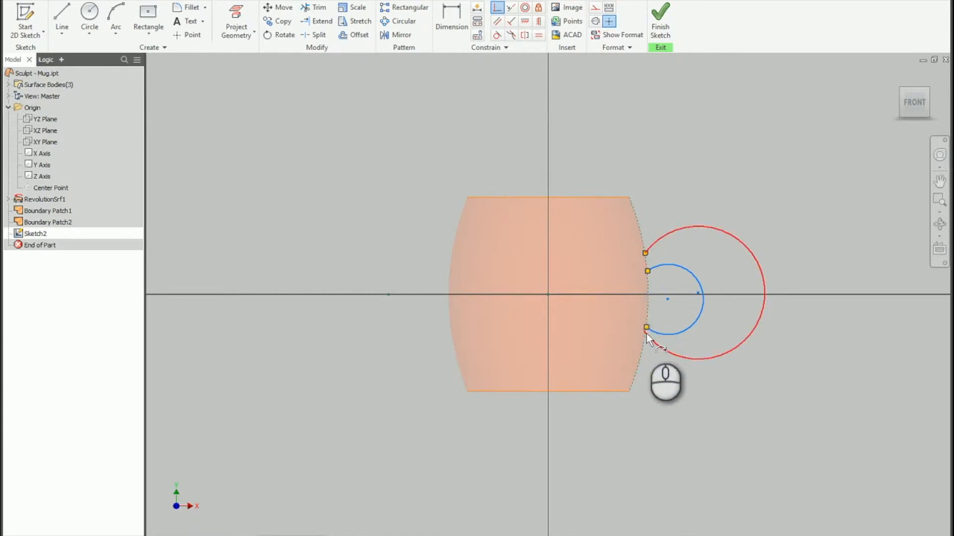
click(645, 331)
click(641, 353)
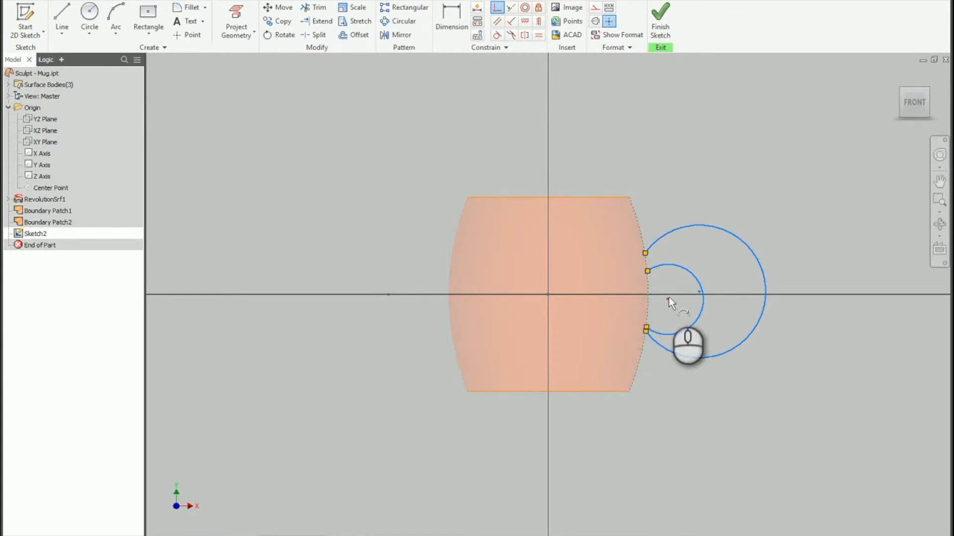
- Make the two handle arcs' center points coincident and constrain them to the midpoint of the projected side curve
click(699, 292)
click(668, 298)
click(698, 292)
click(648, 295)
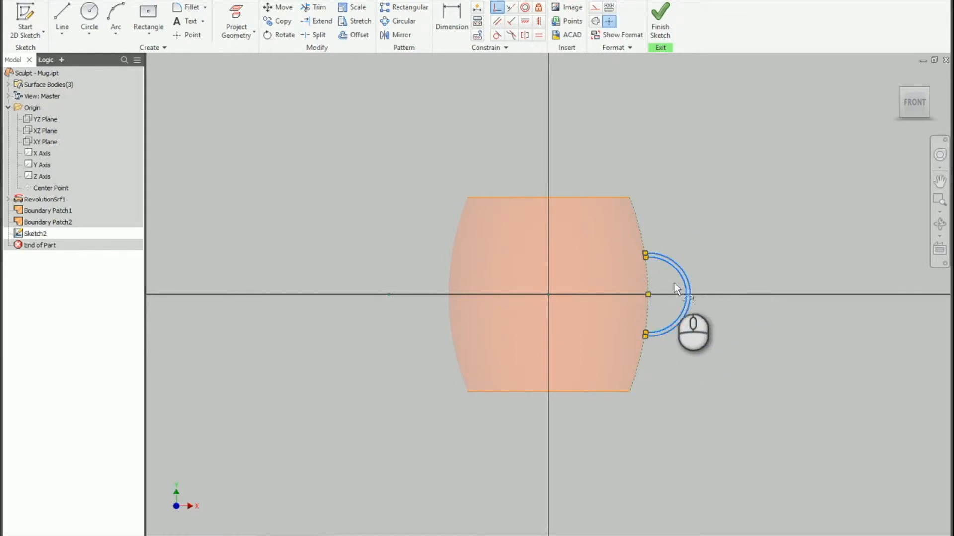
- Dimension the outer handle arc's radius to 1.5 in
click(451, 19)
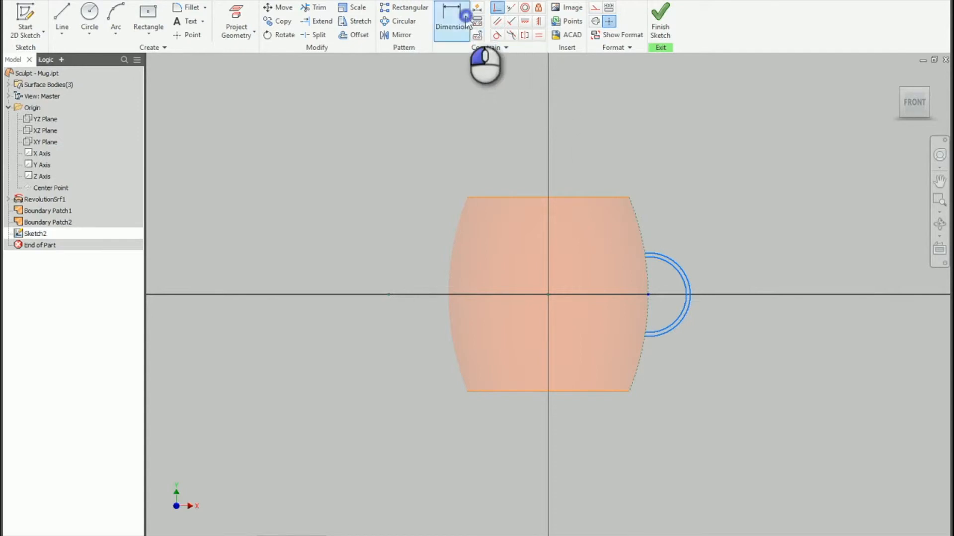
click(683, 269)
click(722, 233)
text(1.5)
key(Return)
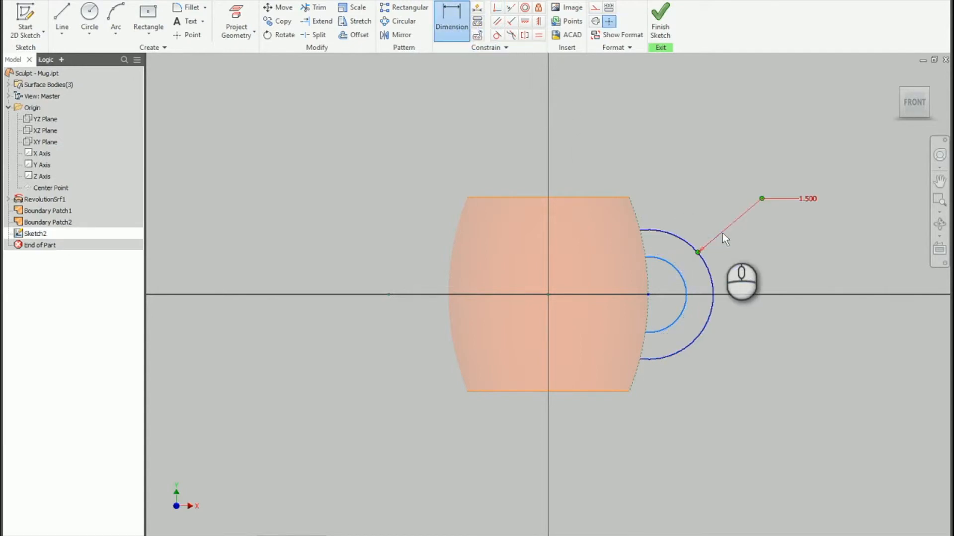
- Dimension the inner handle arc's radius to 1.125 in and finish the handle sketch
click(685, 301)
click(729, 349)
text(1.125)
key(Return)
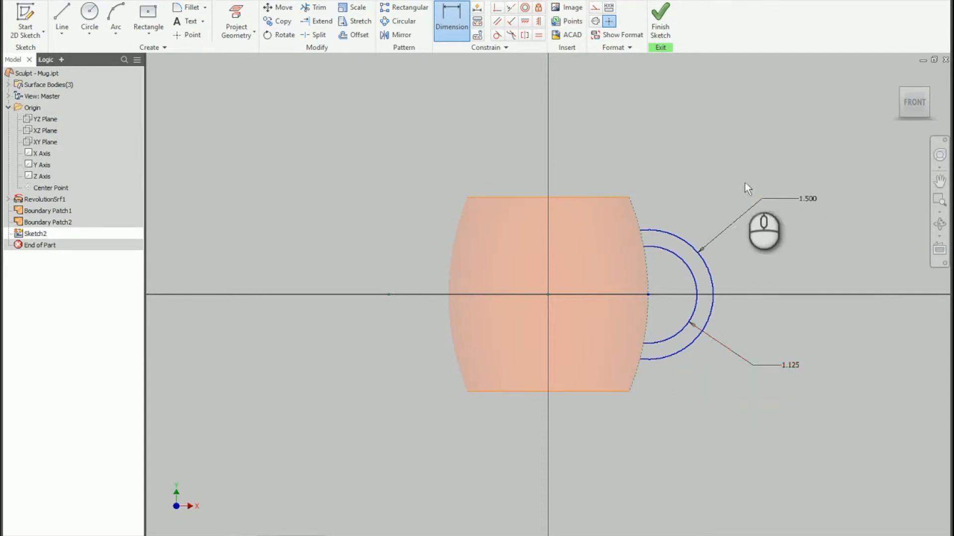
click(660, 20)
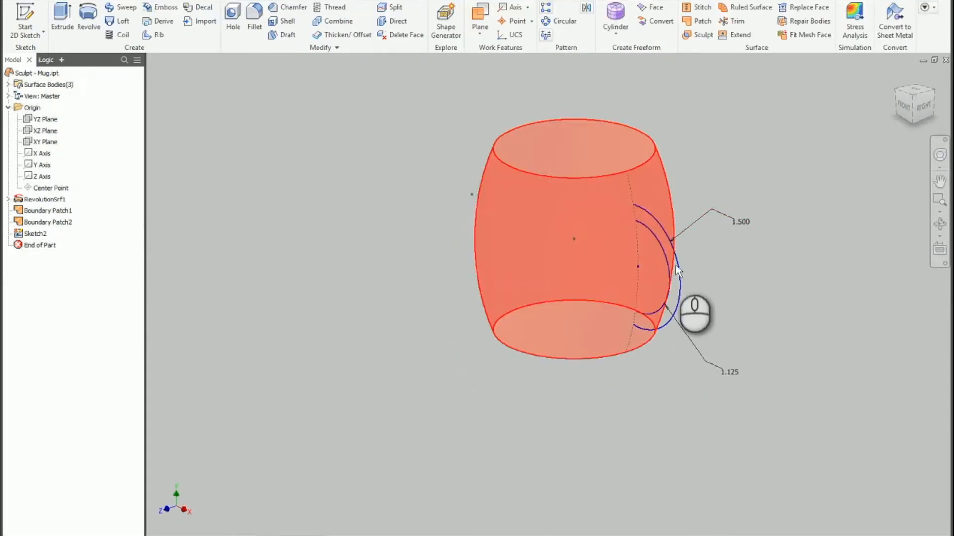
- Extrude the outer handle arc as a surface 1 in wide, symmetric about the sketch plane
click(62, 20)
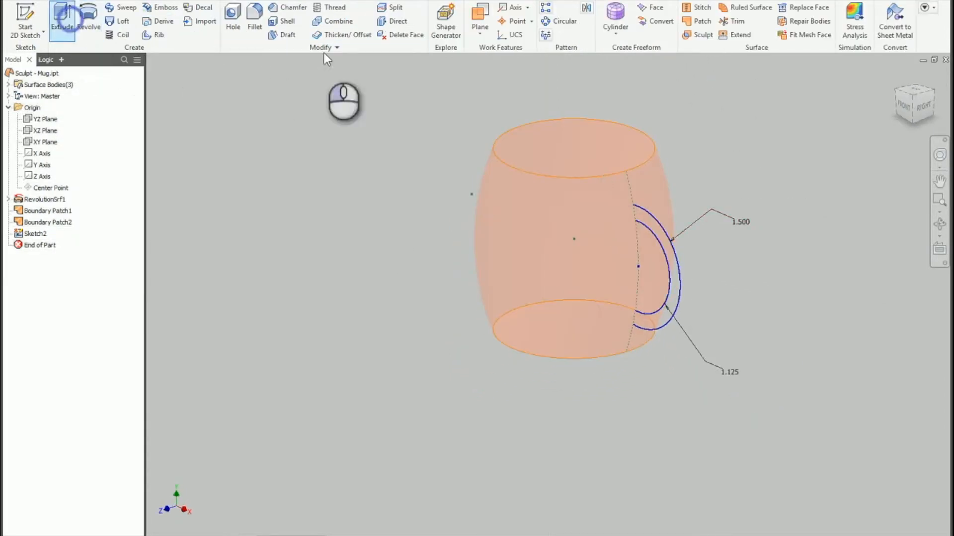
click(669, 238)
click(520, 224)
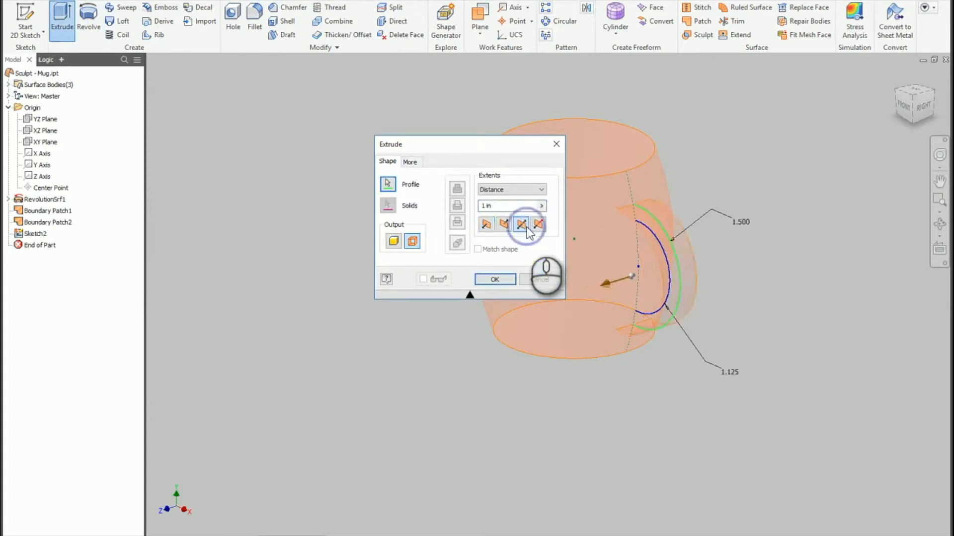
click(496, 280)
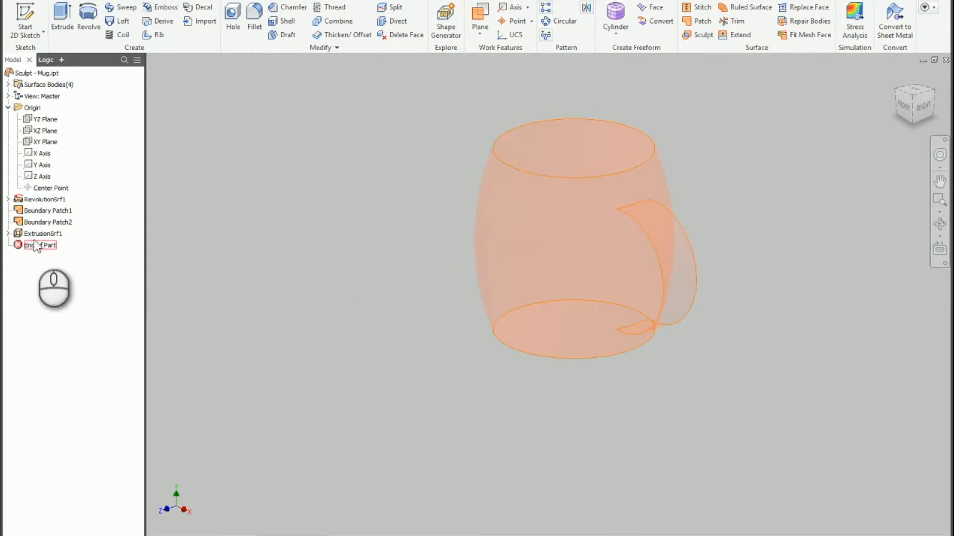
- Make Sketch2 under ExtrusionSrf1 visible again for reuse
click(8, 234)
right_click(38, 245)
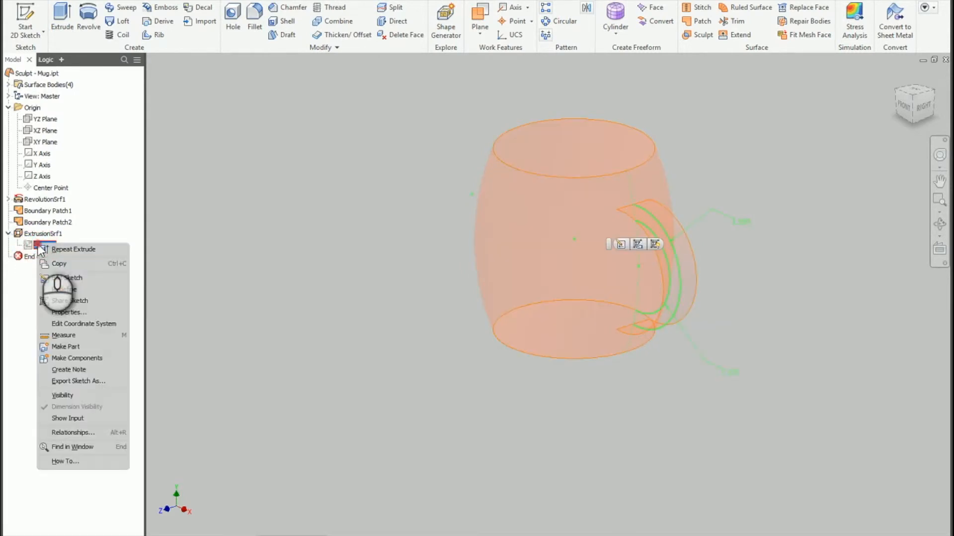
click(62, 396)
- Extrude the inner handle arc as a surface 1 in wide, symmetric about the sketch plane
click(62, 17)
click(668, 267)
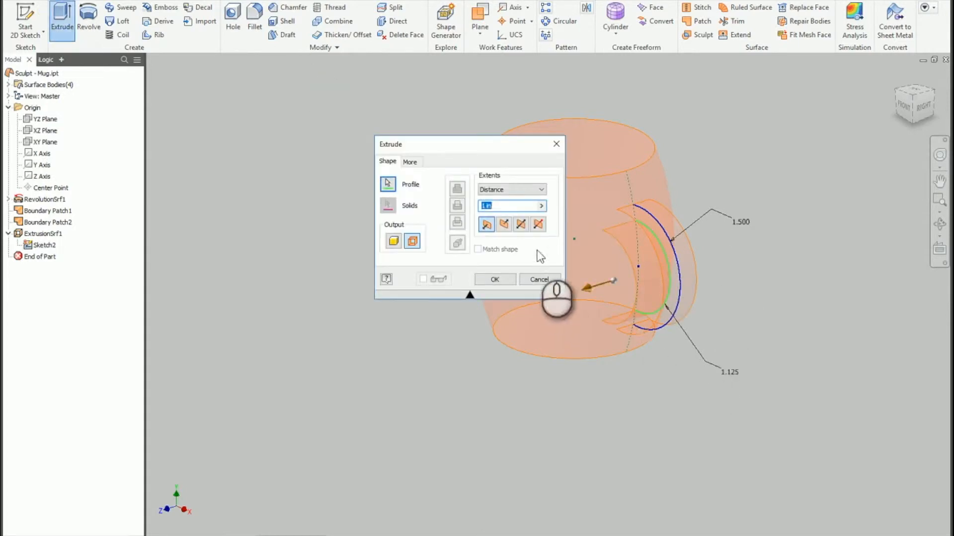
click(521, 224)
click(508, 278)
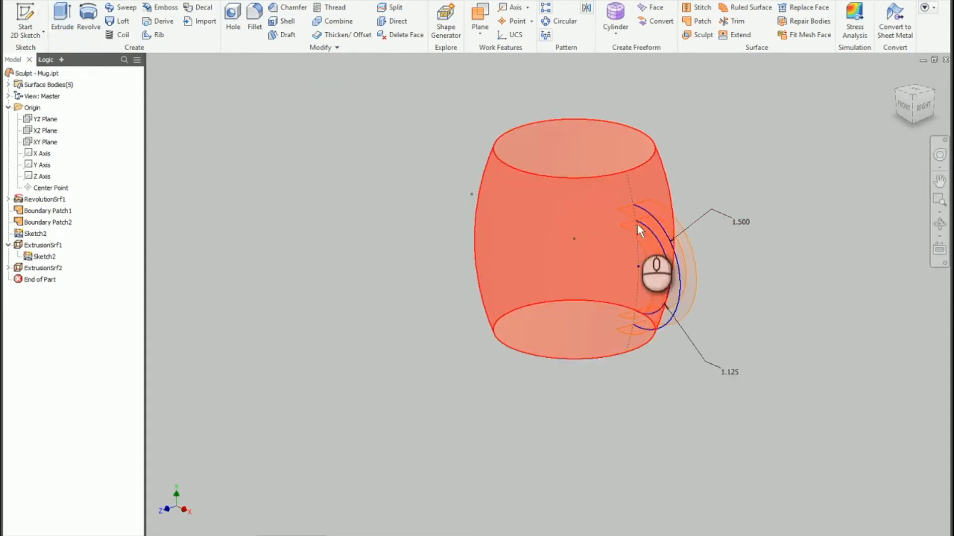
- Hide the shared handle sketch, Sketch2
click(35, 234)
right_click(35, 234)
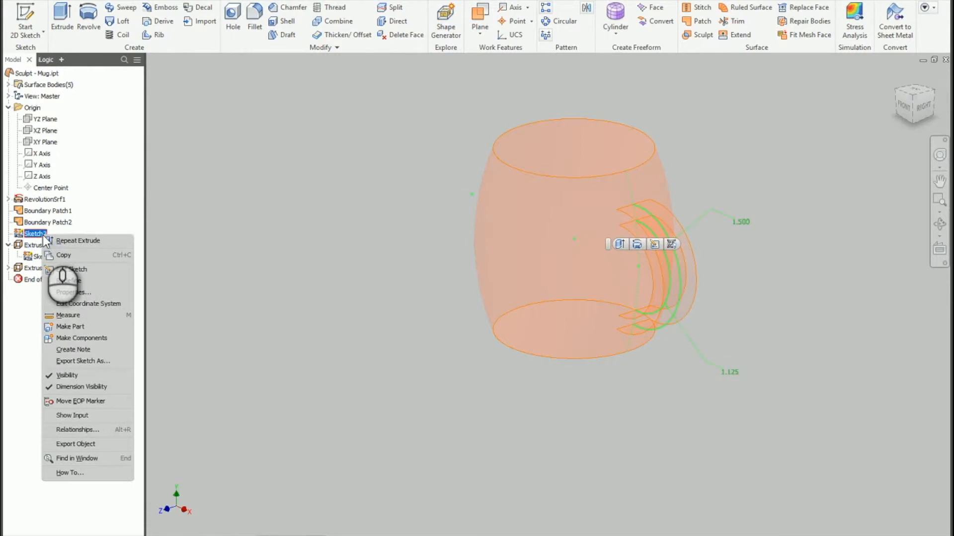
click(89, 374)
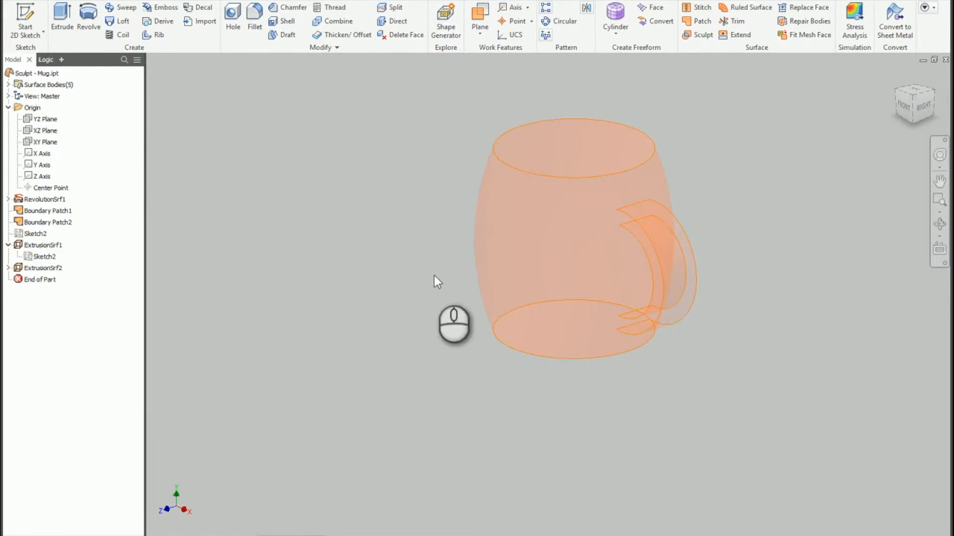
- Extend the upper end edges of both handle surfaces into the mug with 0.5 in tangent ruled surfaces, automatic edge chaining off
shift+middle_drag(434, 275, 537, 320)
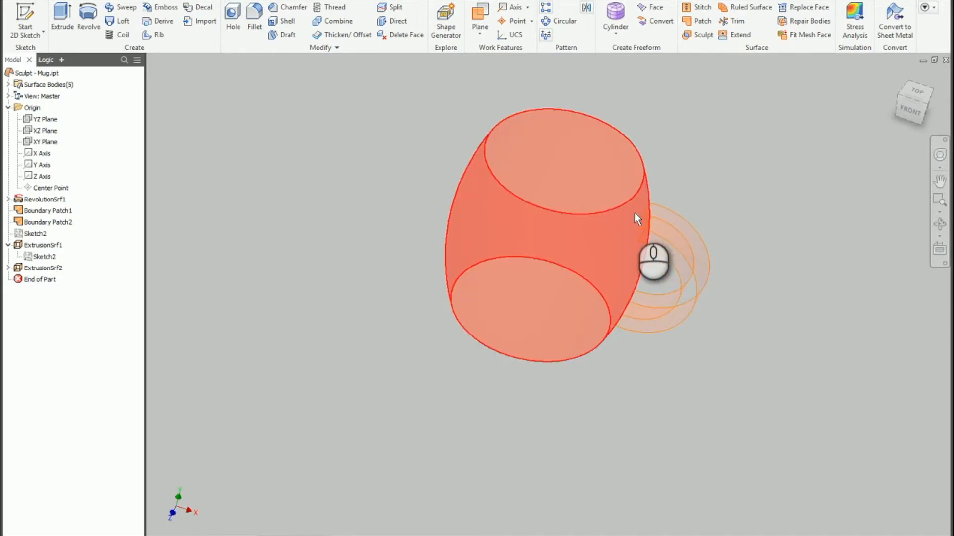
scroll(645, 211, up, 5)
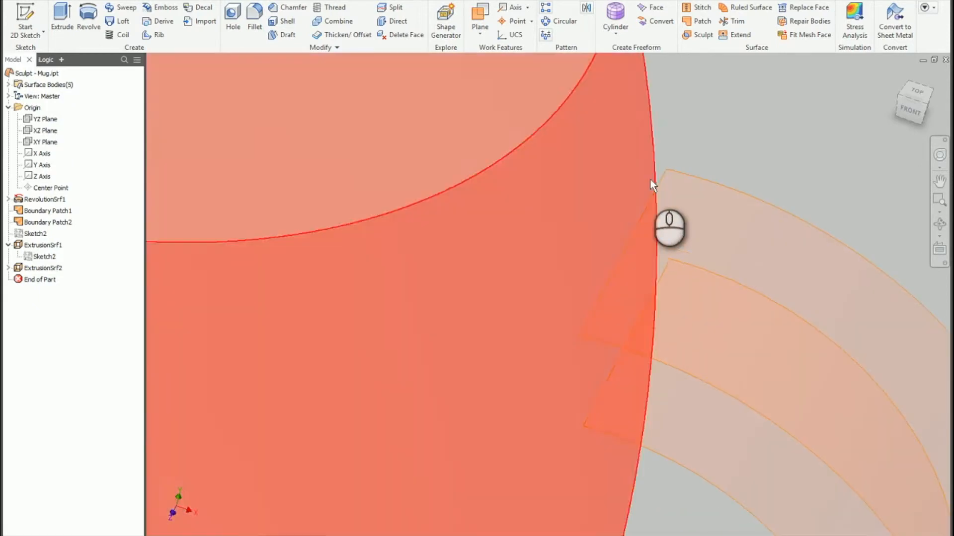
scroll(765, 169, down, 5)
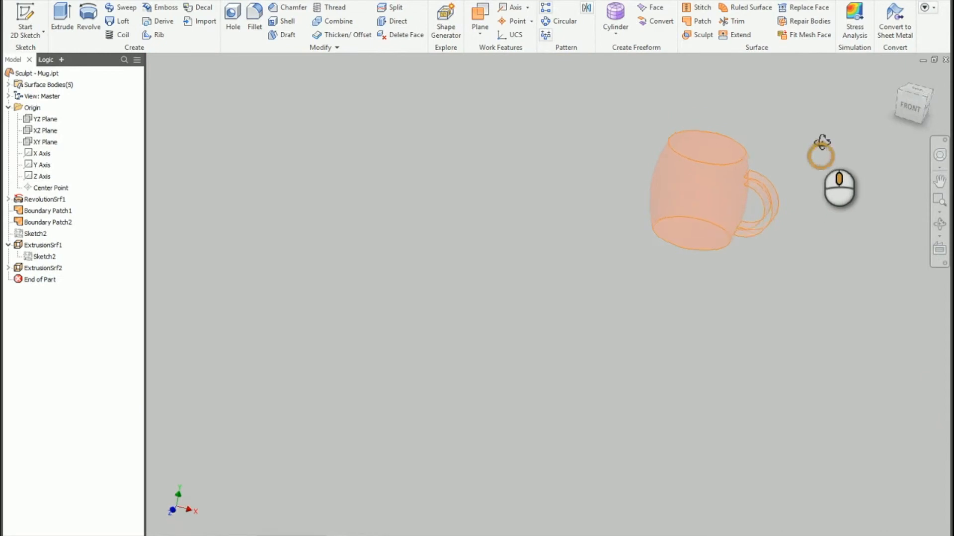
middle_drag(810, 153, 742, 231)
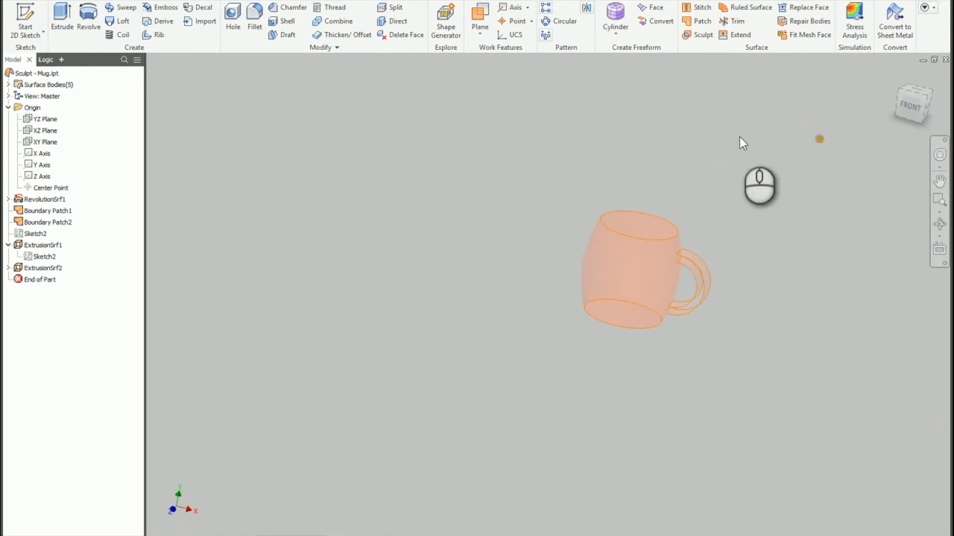
click(749, 10)
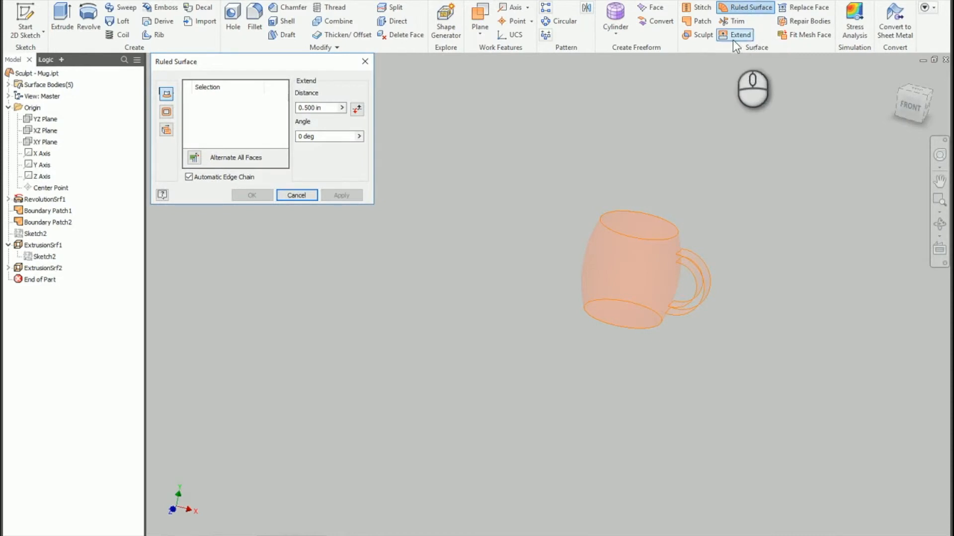
click(167, 112)
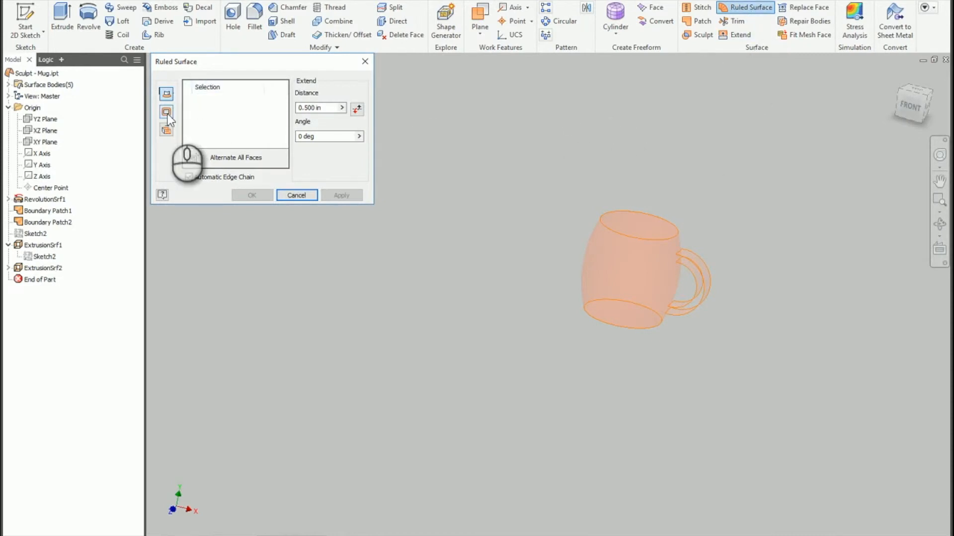
click(213, 182)
scroll(728, 296, up, 3)
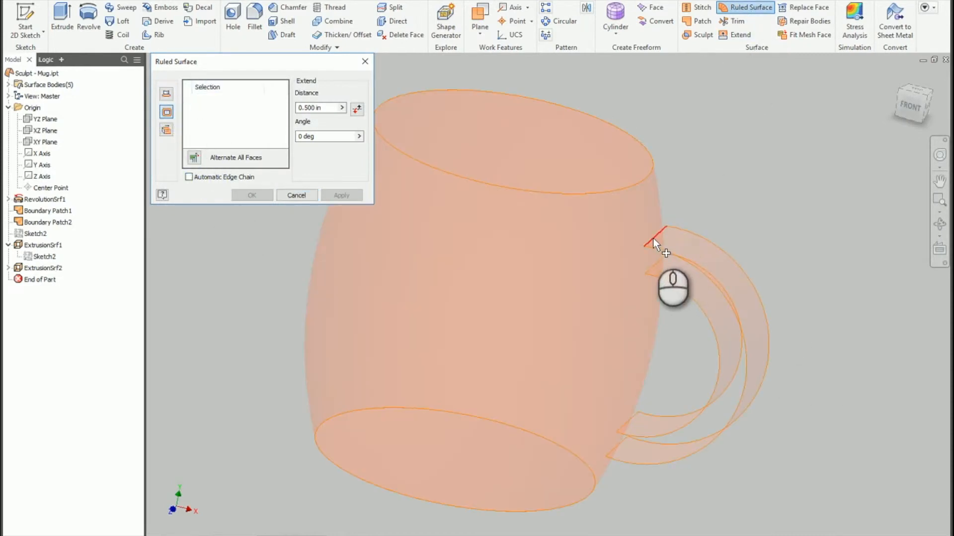
click(654, 237)
click(342, 195)
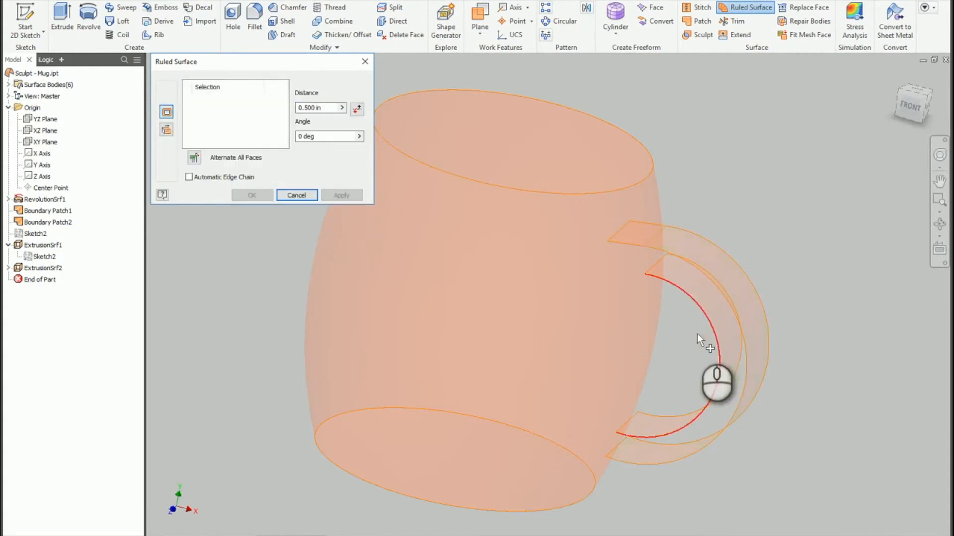
click(652, 269)
click(337, 195)
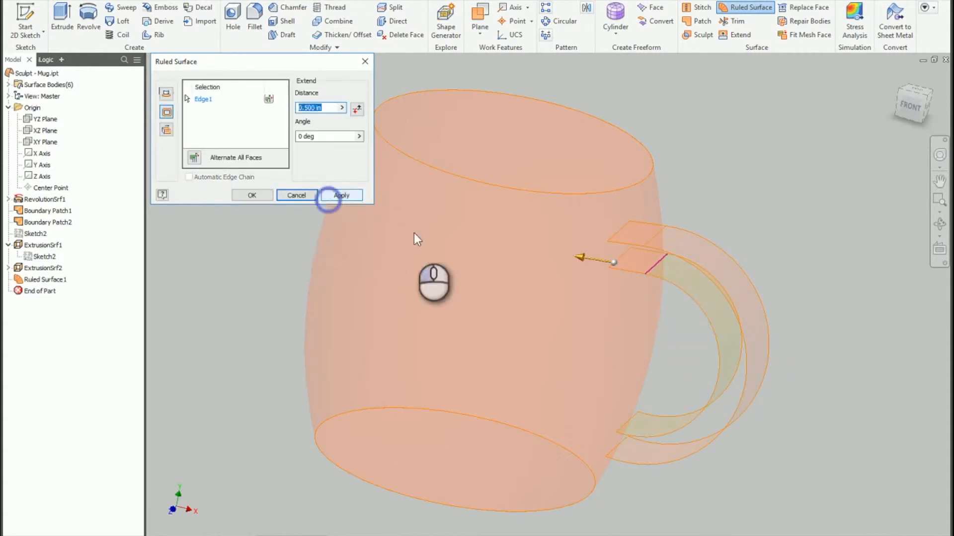
- Add 0.5 in tangent ruled surfaces to the lower end edges of the inner and outer handle surfaces
click(626, 422)
click(350, 195)
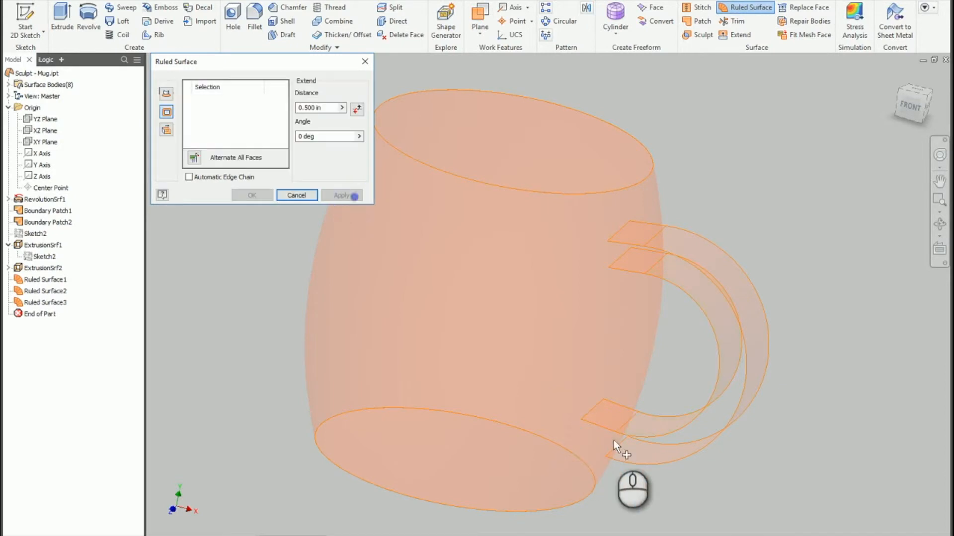
click(628, 439)
click(338, 195)
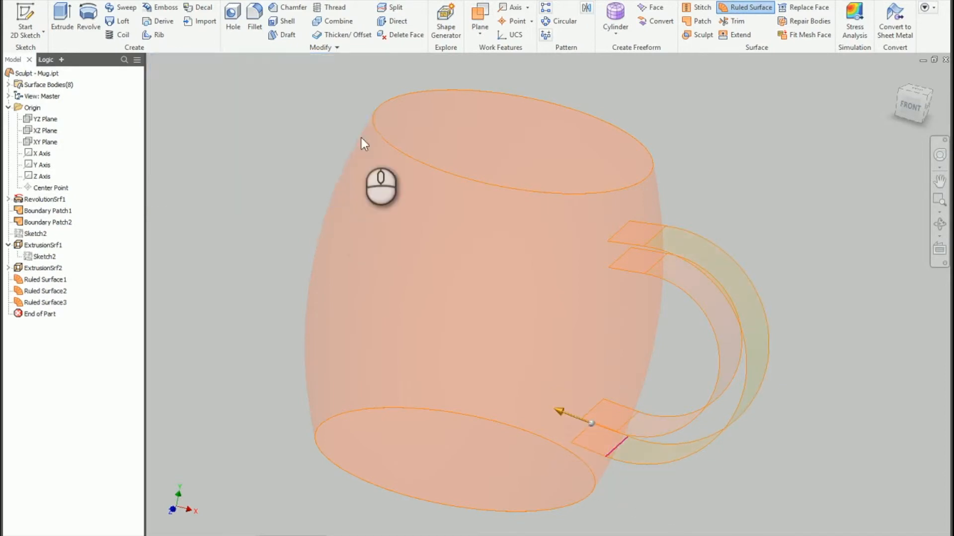
click(365, 61)
- Start a new 2D sketch on the XZ plane, viewing the mug from the top
scroll(699, 133, down, 5)
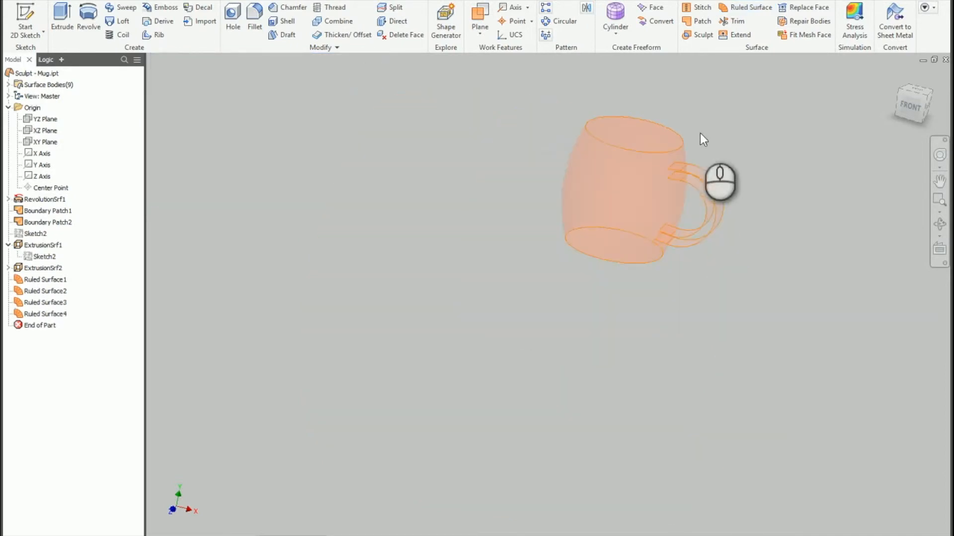
click(923, 85)
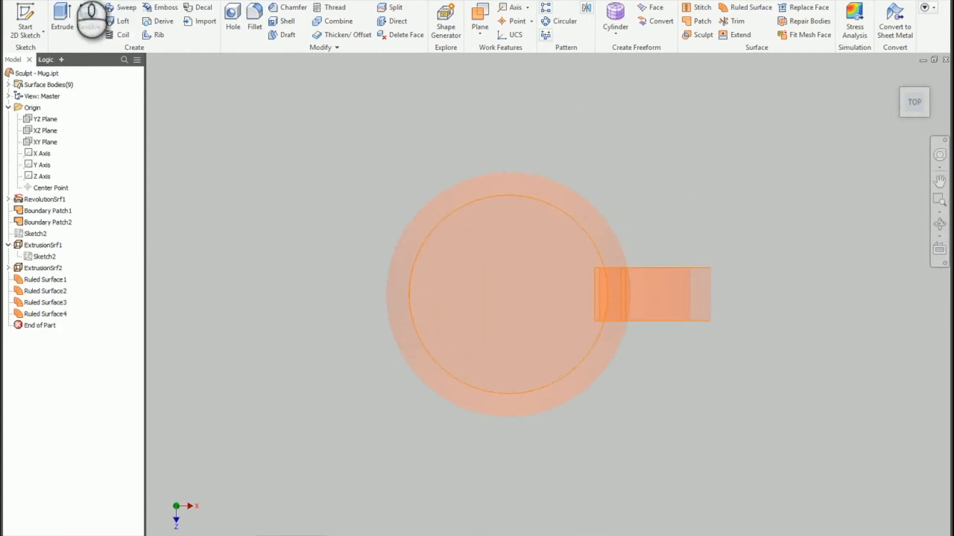
click(24, 20)
click(45, 132)
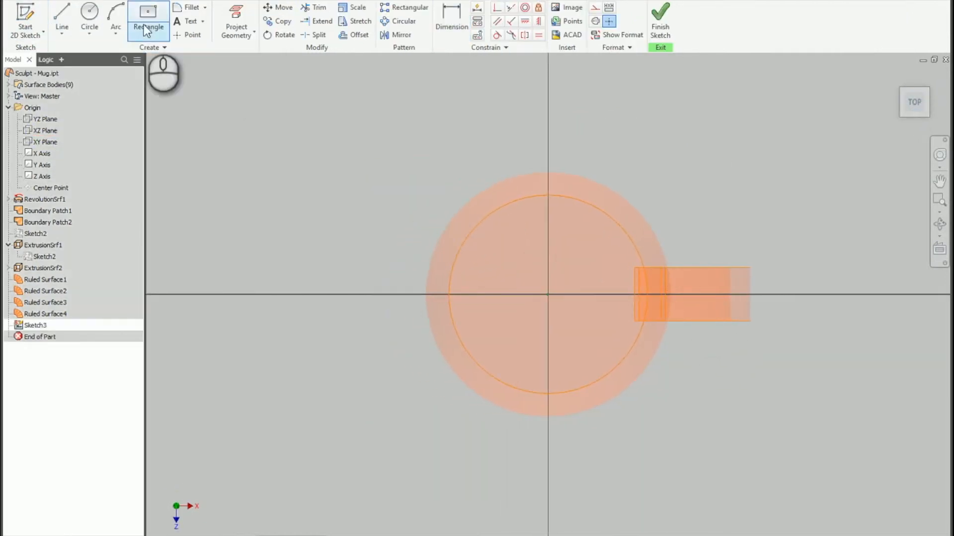
- Sketch a U-shaped handle outline over the handle surfaces: two shallow three-point arcs along the sides and one arc joining their outer ends
click(148, 20)
scroll(710, 284, up, 3)
scroll(651, 288, up, 3)
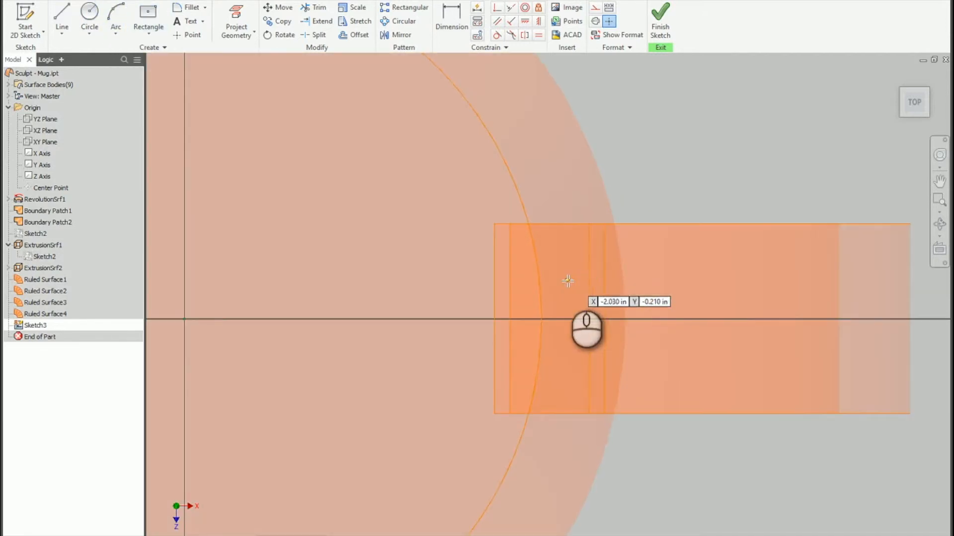
key(a)
click(548, 264)
click(808, 266)
click(736, 251)
click(549, 379)
click(814, 369)
click(730, 389)
click(814, 267)
click(815, 369)
click(865, 318)
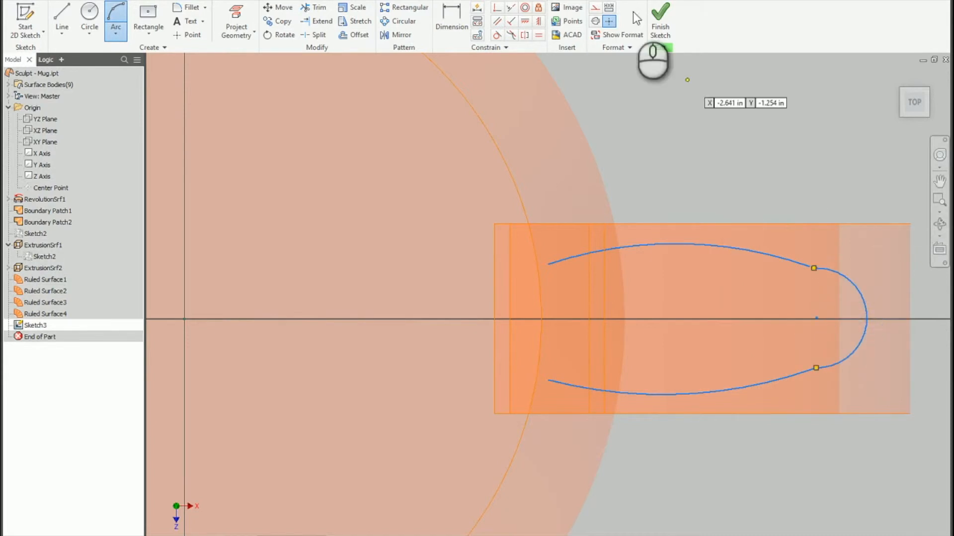
- Constrain the end arc's endpoints coincident with the outer endpoints of the two side arcs
click(497, 7)
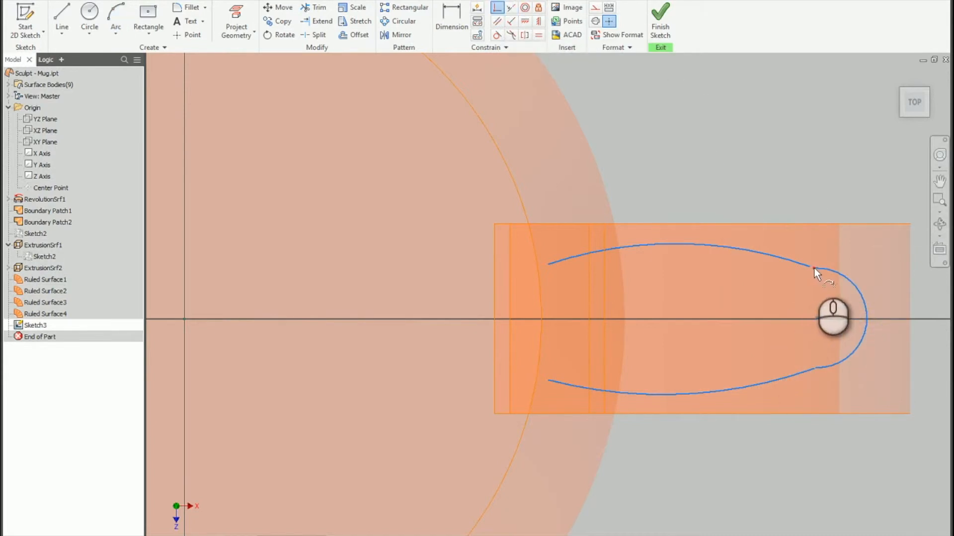
click(810, 268)
click(813, 370)
click(813, 369)
- Make both side arcs tangent to the end arc of the handle outline
click(497, 35)
click(844, 275)
click(791, 264)
click(802, 372)
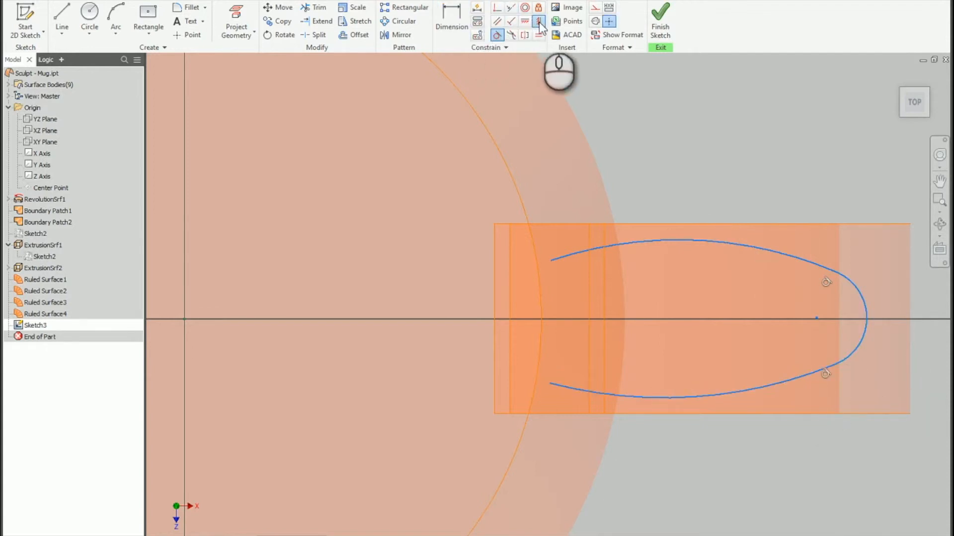
- Align the outline's two open endpoints vertically and the end arc's center point horizontally with the sketch origin
click(549, 261)
click(551, 382)
click(525, 20)
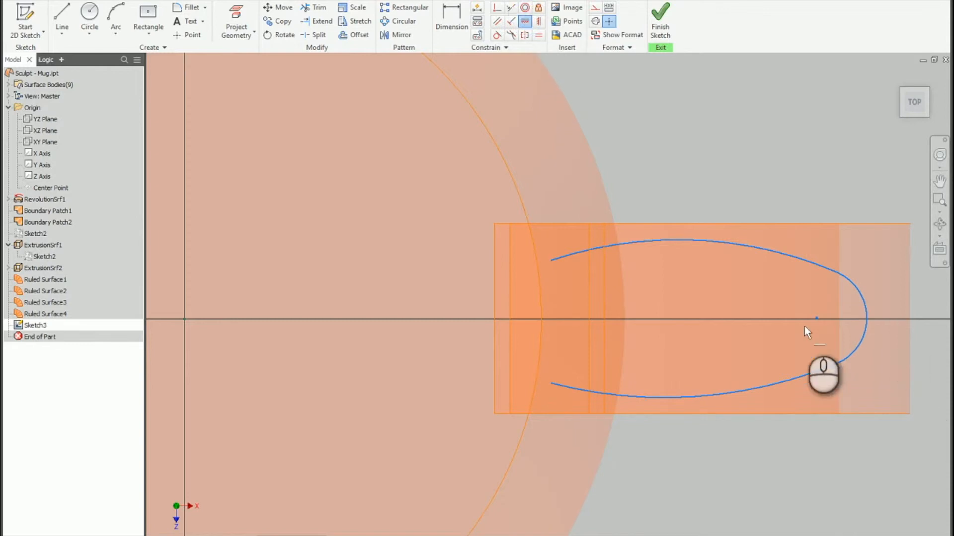
click(817, 317)
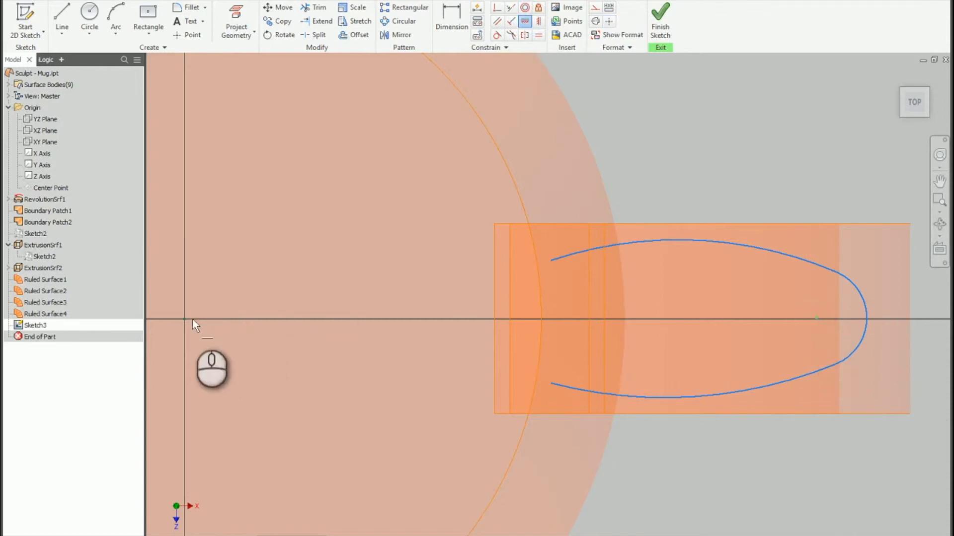
- Dimension the distance between the outline's two open endpoints to 0.5 in
click(461, 12)
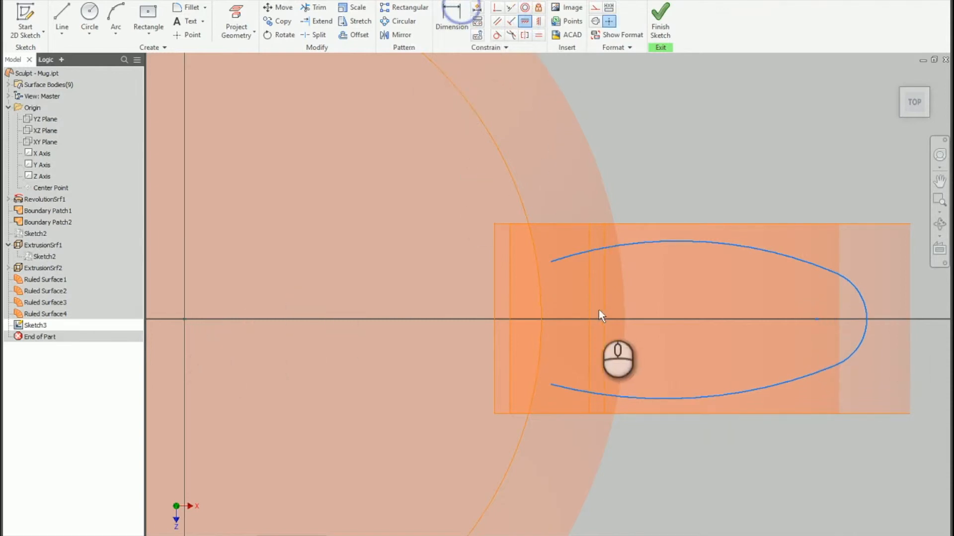
click(549, 260)
click(550, 385)
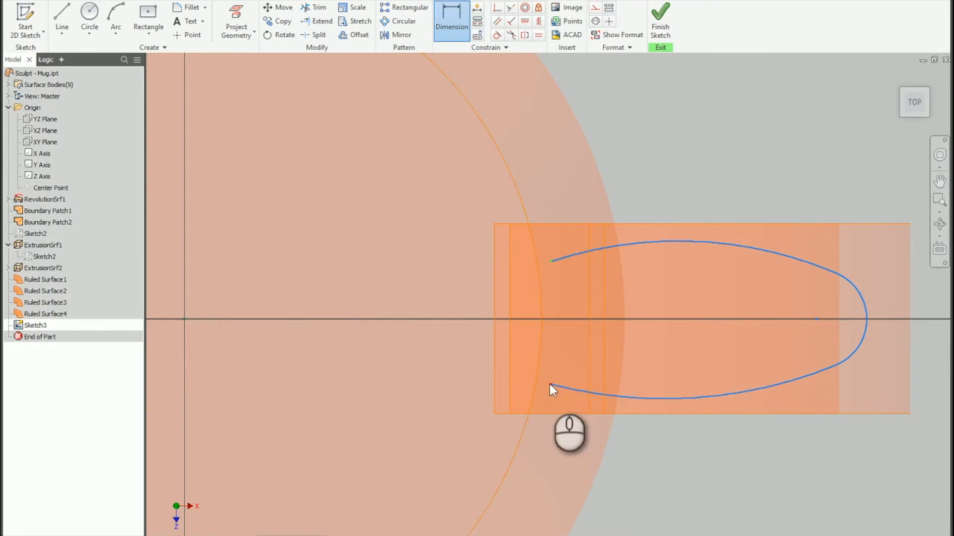
click(466, 347)
key(Return)
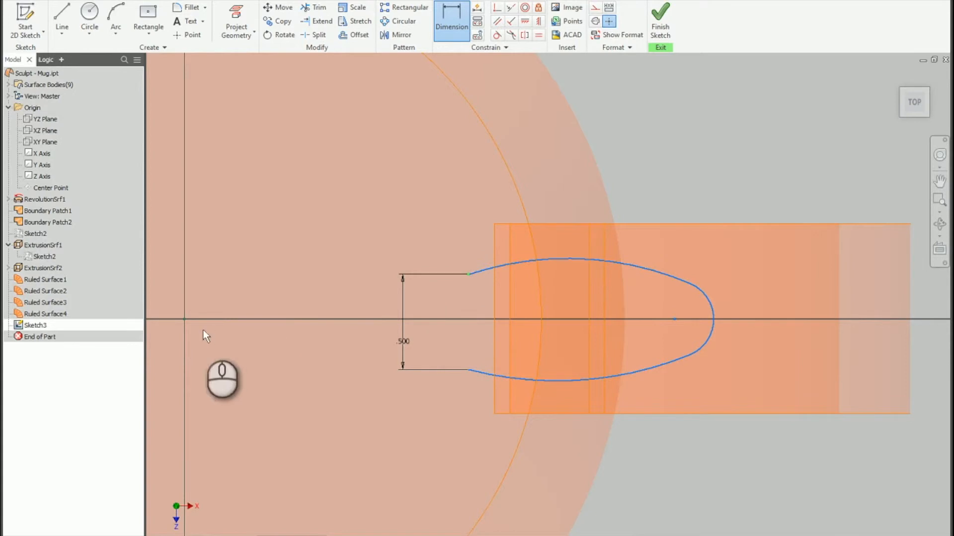
- Dimension the upper open endpoint's vertical distance from the origin as half the 0.5 in end spacing, using the formula d22/2
click(184, 318)
click(179, 285)
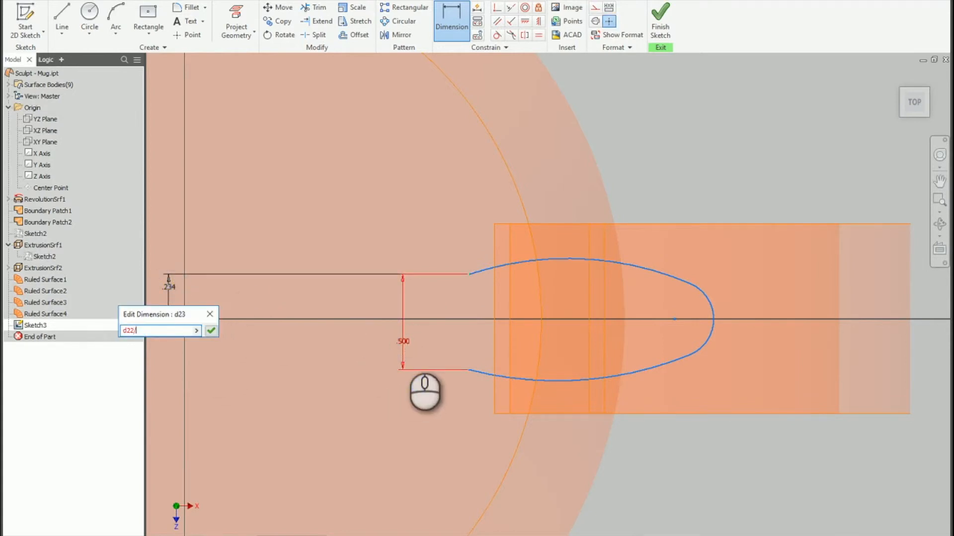
key(Return)
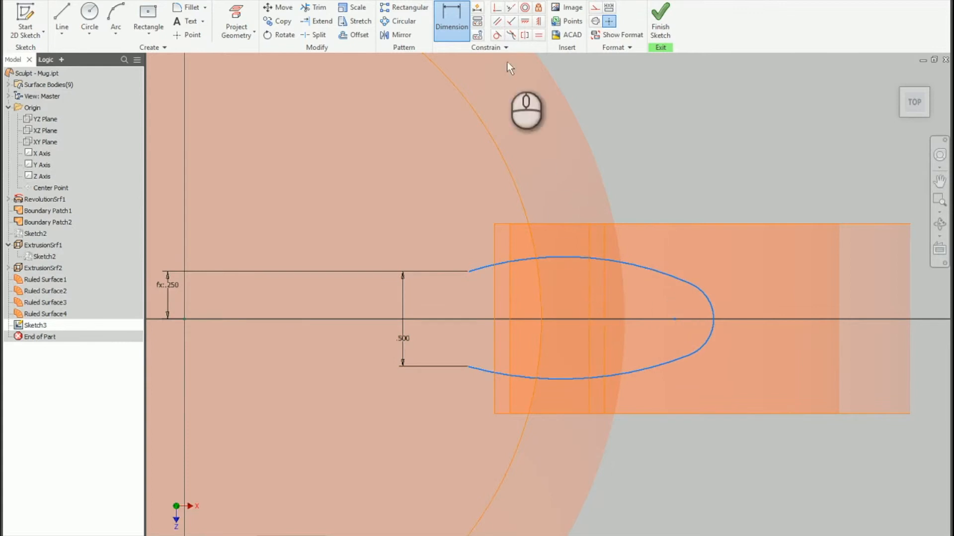
- Dimension the end arc's center point horizontally from the sketch origin to 3.45 in
click(457, 26)
click(674, 319)
click(184, 319)
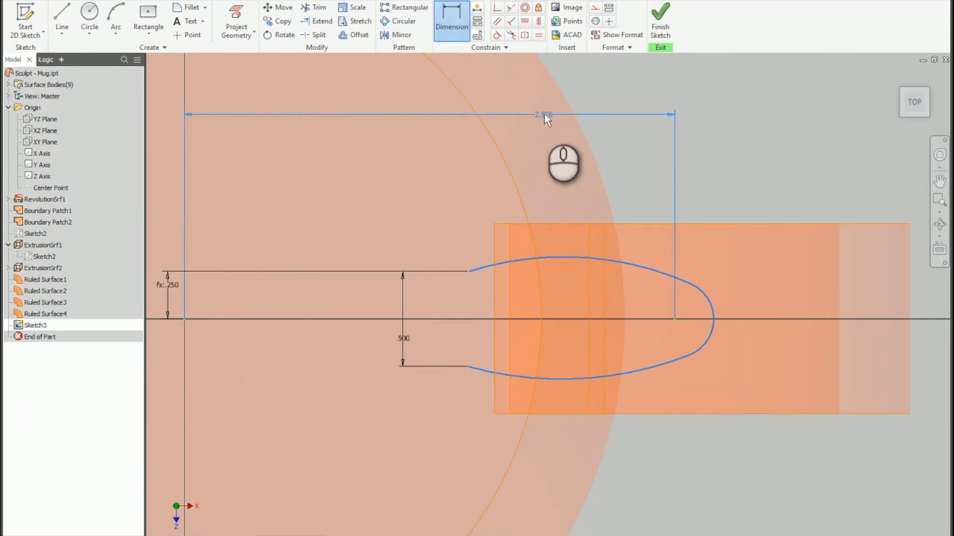
click(591, 107)
text(3.45)
key(Return)
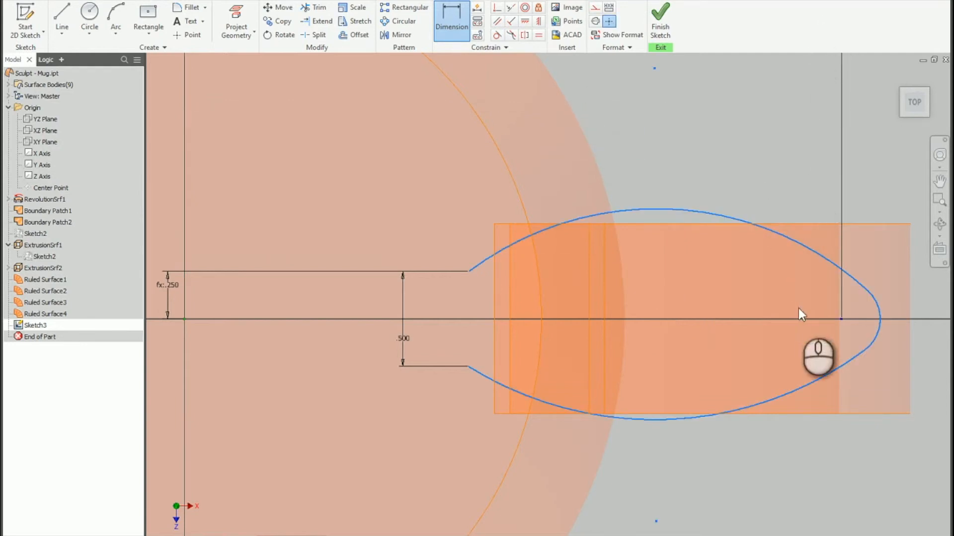
- Dimension the horizontal distance between the end arc's center point and the upper open endpoint to 1.5 in
click(841, 319)
click(471, 271)
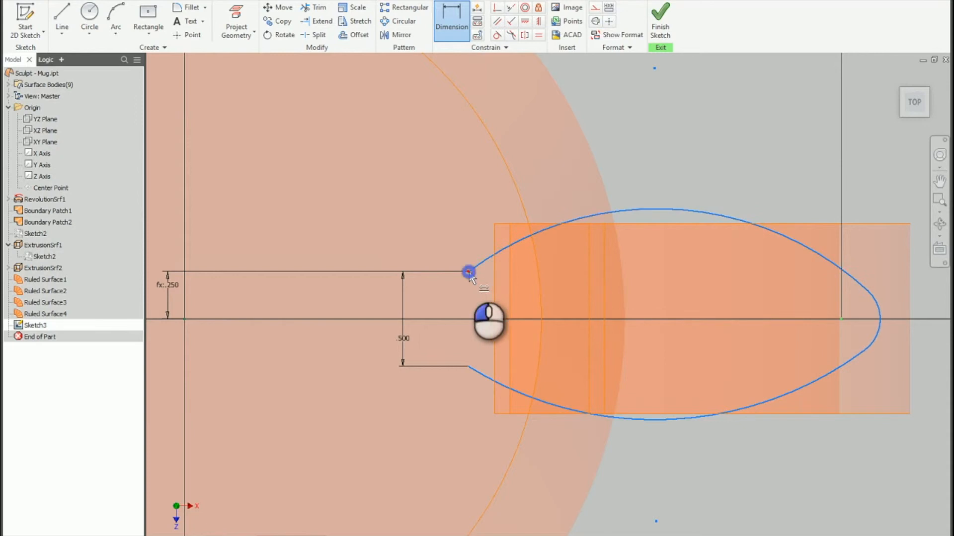
click(675, 112)
text(1.5)
key(Return)
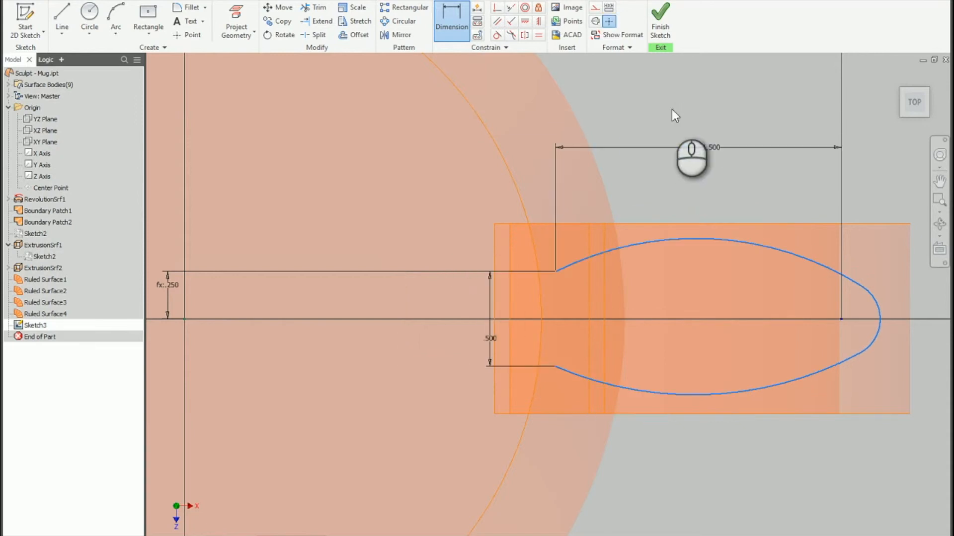
- Dimension the upper side arc's radius to 4 in
click(721, 242)
click(722, 264)
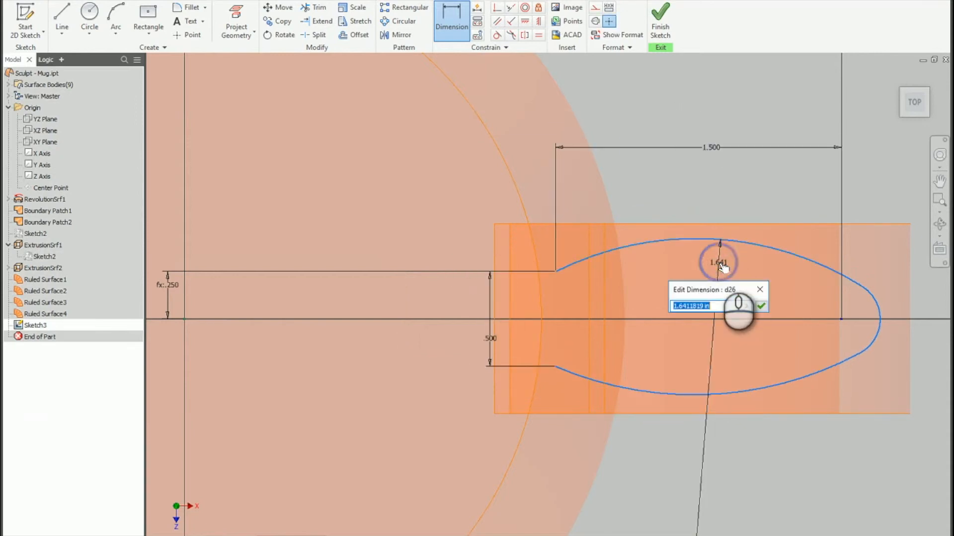
key(Return)
- Dimension the lower side arc's radius by referencing the upper arc's radius parameter d26
click(763, 450)
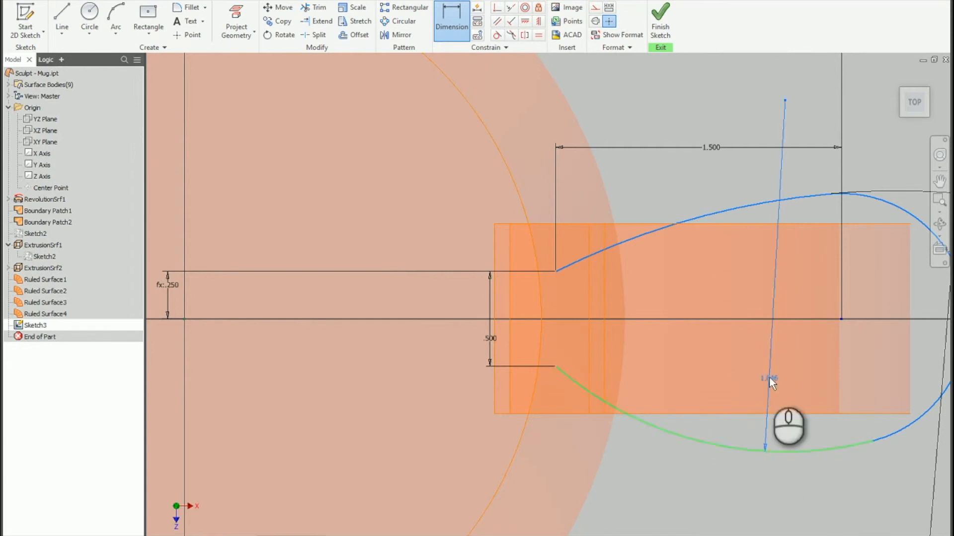
click(770, 378)
scroll(815, 209, down, 5)
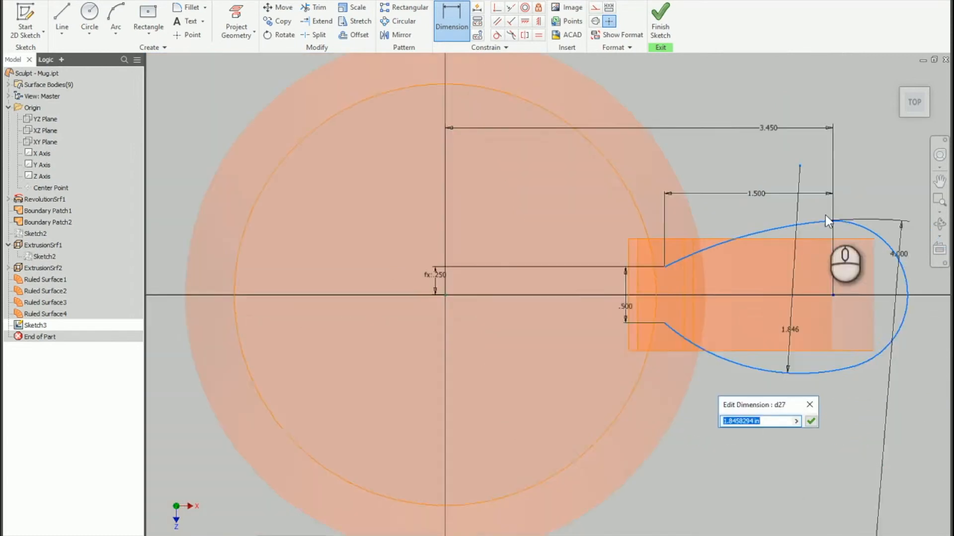
scroll(844, 208, up, 3)
click(899, 244)
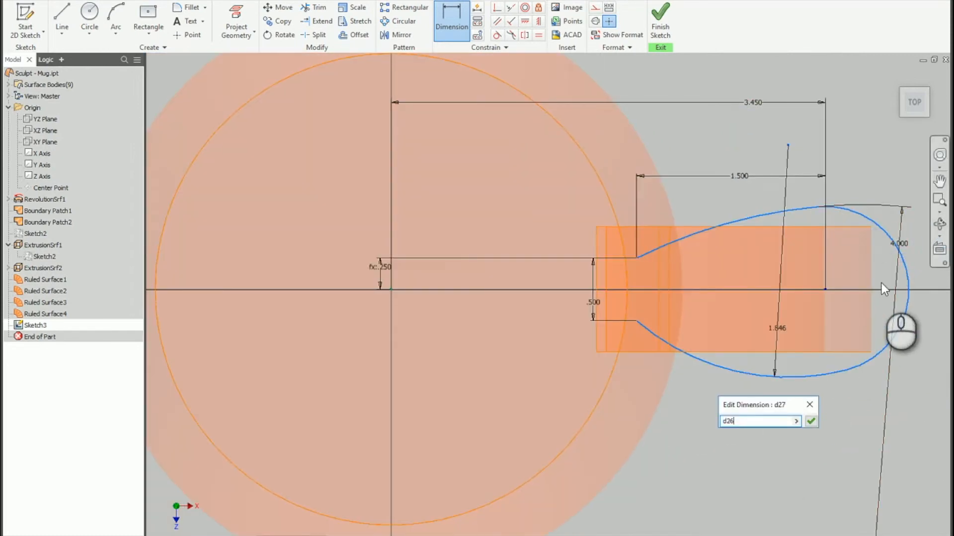
key(Return)
- Dimension the end arc's radius to 0.3 in and finish the outline sketch
click(907, 273)
click(902, 167)
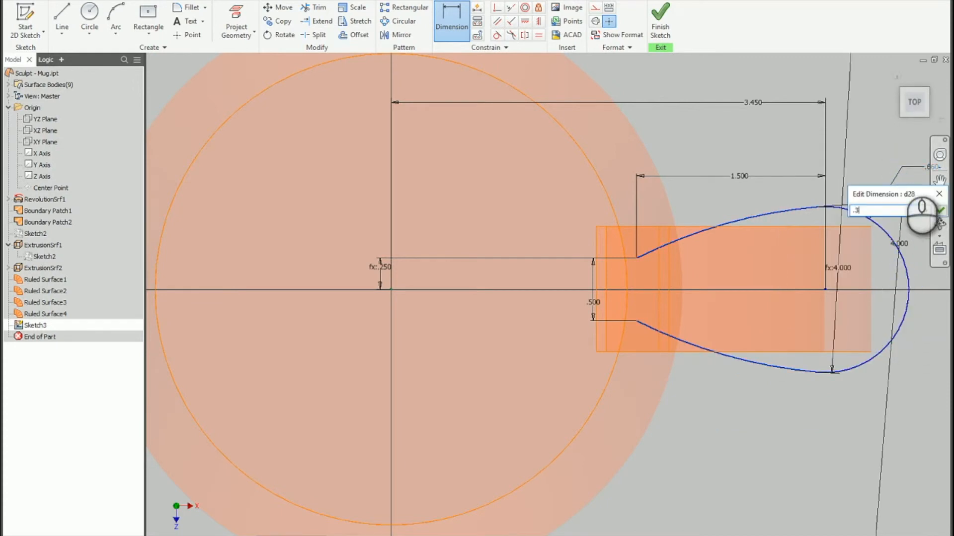
key(Return)
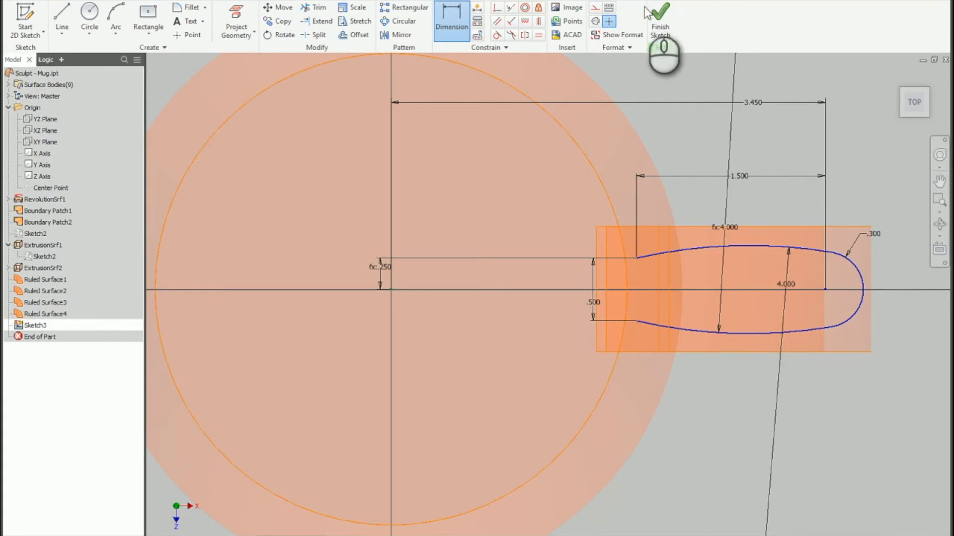
click(661, 24)
- Extrude the handle outline as a surface, symmetric about the sketch plane, with a total distance of 4.5 in
mouse_move(753, 374)
shift+middle_down()
mouse_move(724, 319)
mouse_move(706, 326)
shift+middle_up()
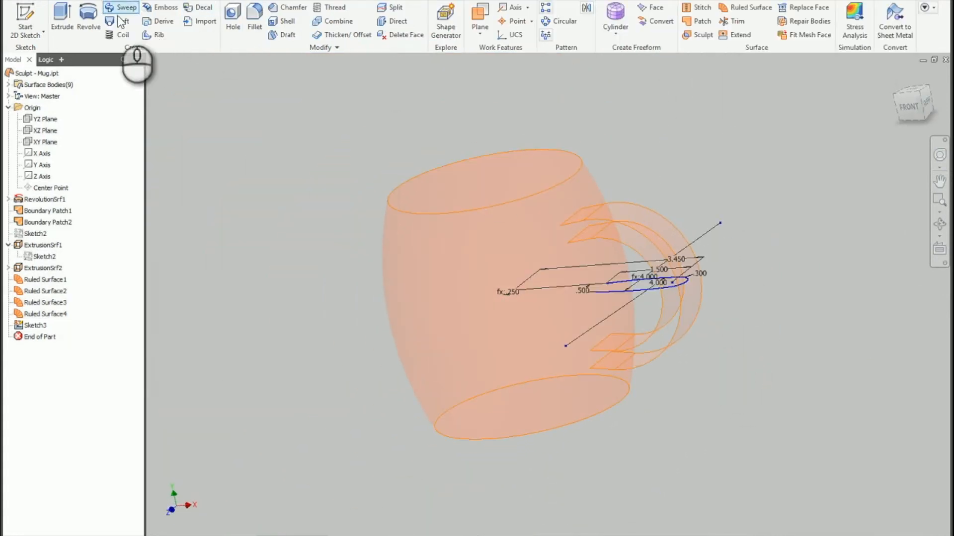
click(63, 19)
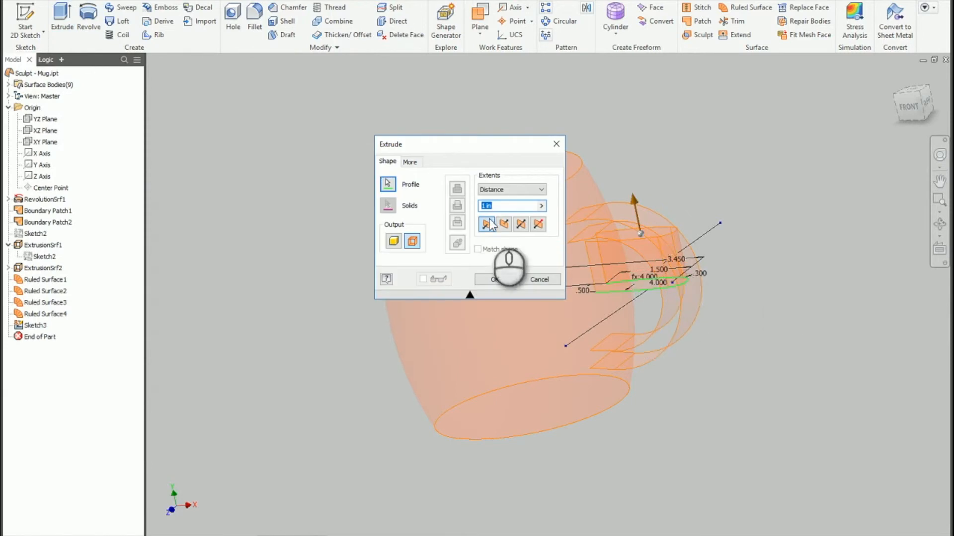
click(522, 223)
double_click(506, 209)
text(4.5)
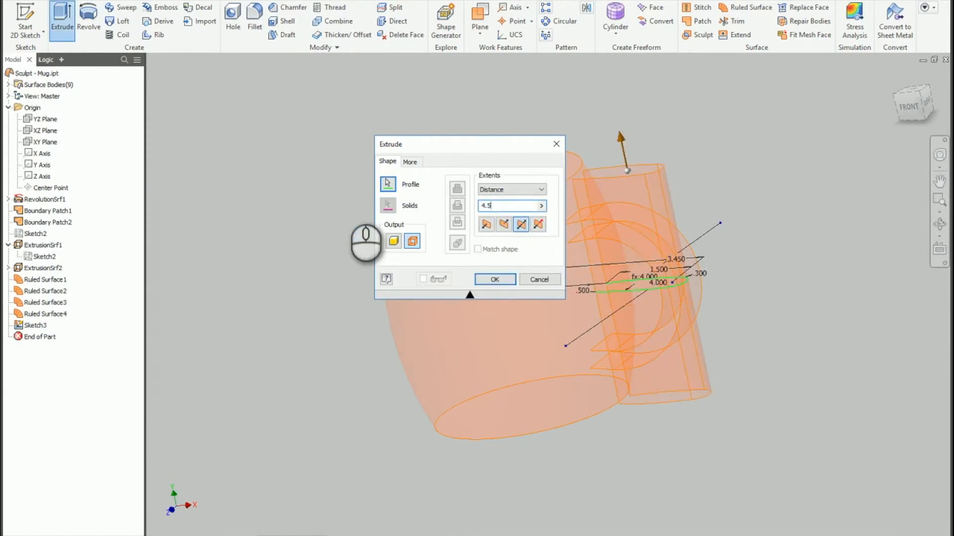
key(Return)
shift+middle_drag(735, 255, 669, 270)
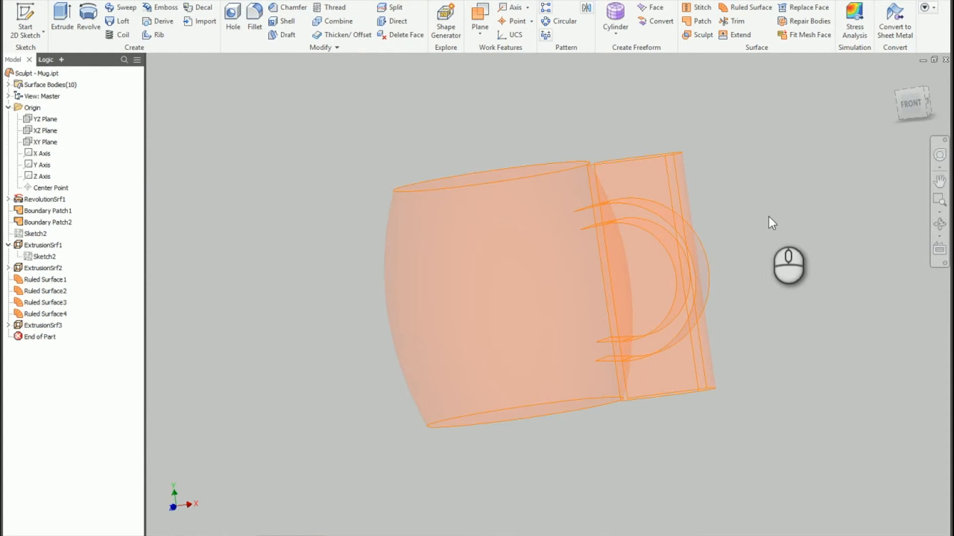
- Trim the extruded outline surface with the inner handle surface, removing the portions on both sides inside the handle opening
click(734, 22)
click(655, 240)
shift+middle_drag(761, 261, 772, 285)
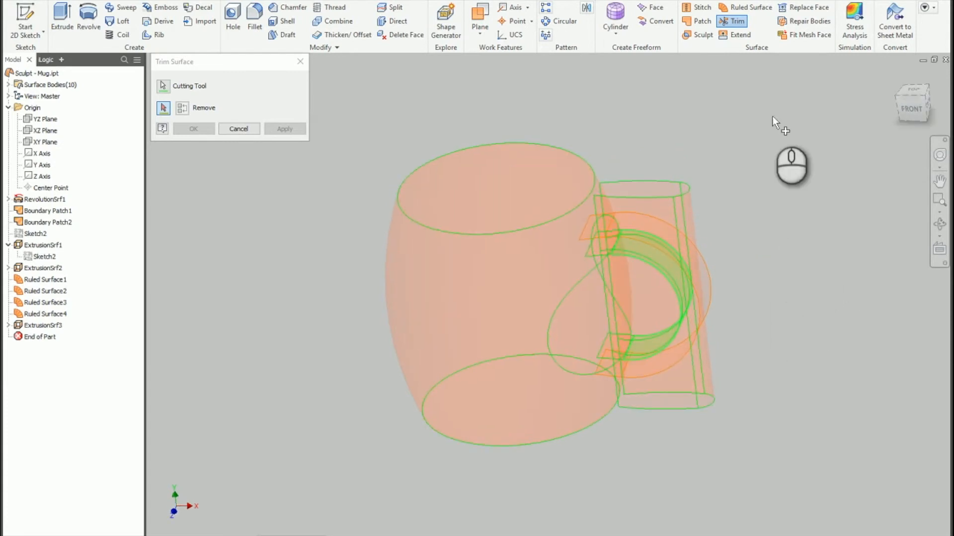
click(631, 308)
shift+middle_drag(871, 311, 436, 350)
click(427, 347)
click(284, 128)
shift+middle_drag(586, 264, 825, 371)
shift+middle_drag(698, 354, 745, 349)
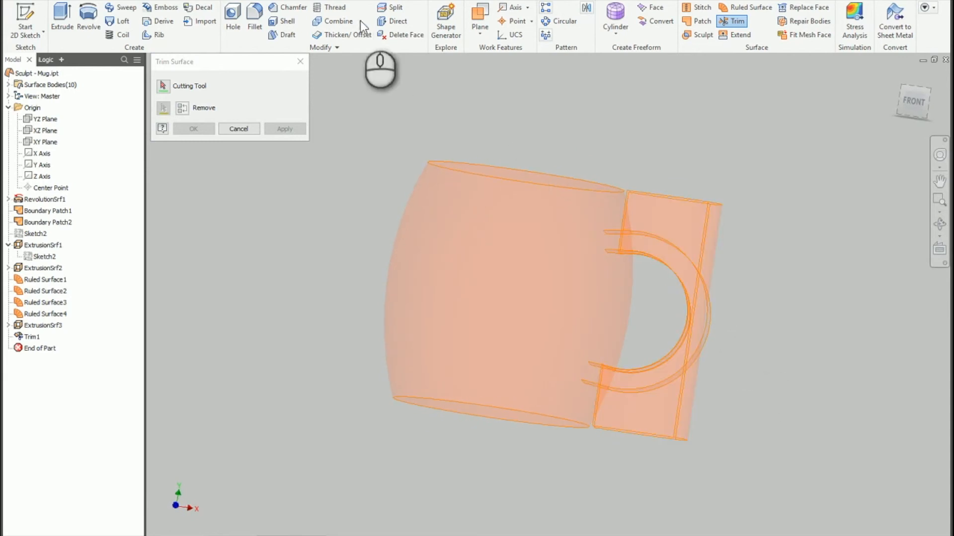
click(301, 62)
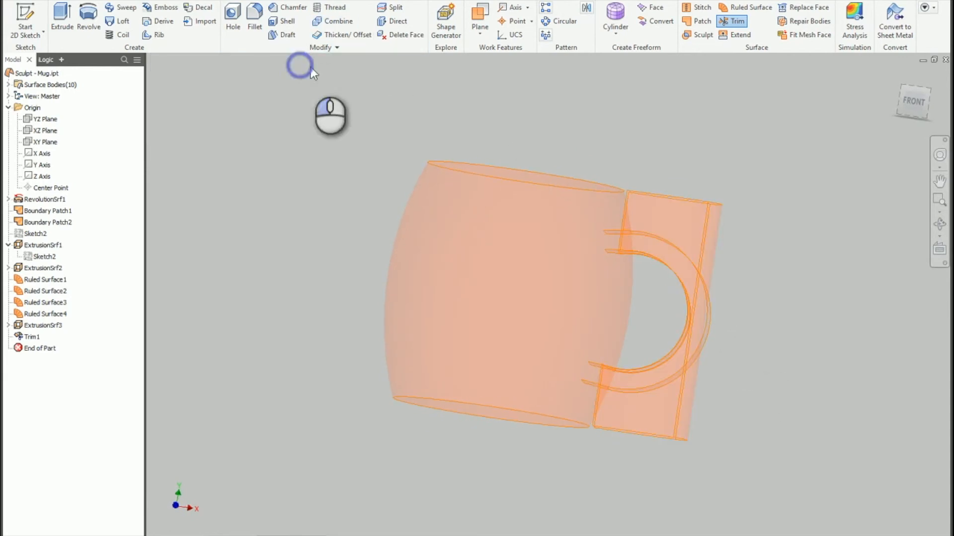
- Sculpt a new solid from the mug body surface, its top and bottom patches, and all the handle surfaces
click(699, 35)
click(569, 192)
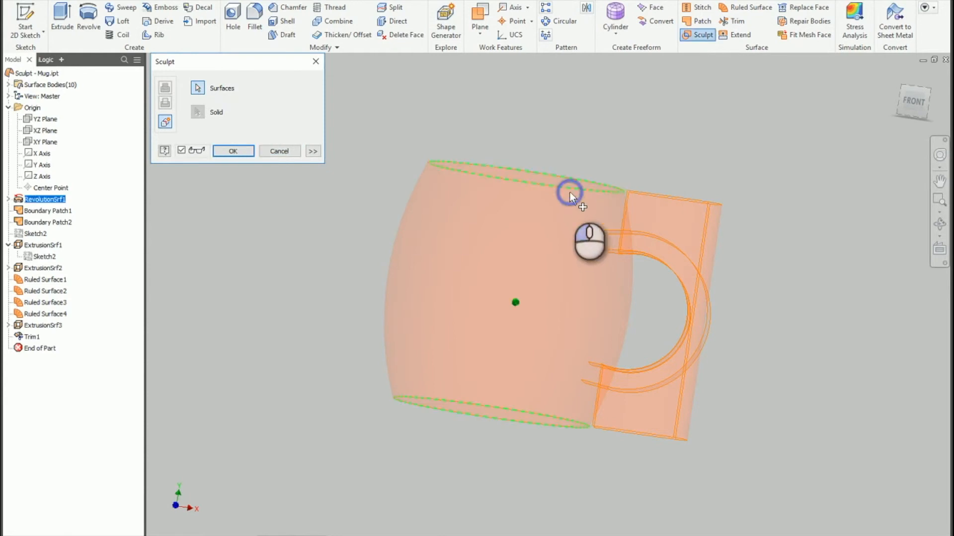
click(541, 423)
click(652, 416)
click(633, 380)
click(624, 234)
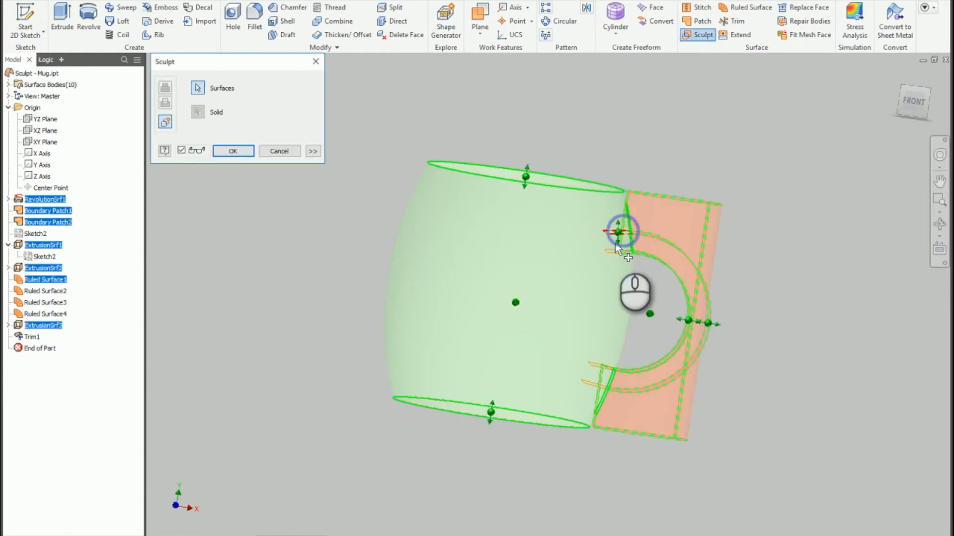
click(616, 251)
click(601, 366)
click(597, 386)
mouse_move(739, 386)
shift+middle_down()
mouse_move(760, 401)
mouse_move(592, 413)
mouse_move(562, 428)
mouse_move(708, 404)
mouse_move(769, 428)
mouse_move(716, 414)
shift+middle_up()
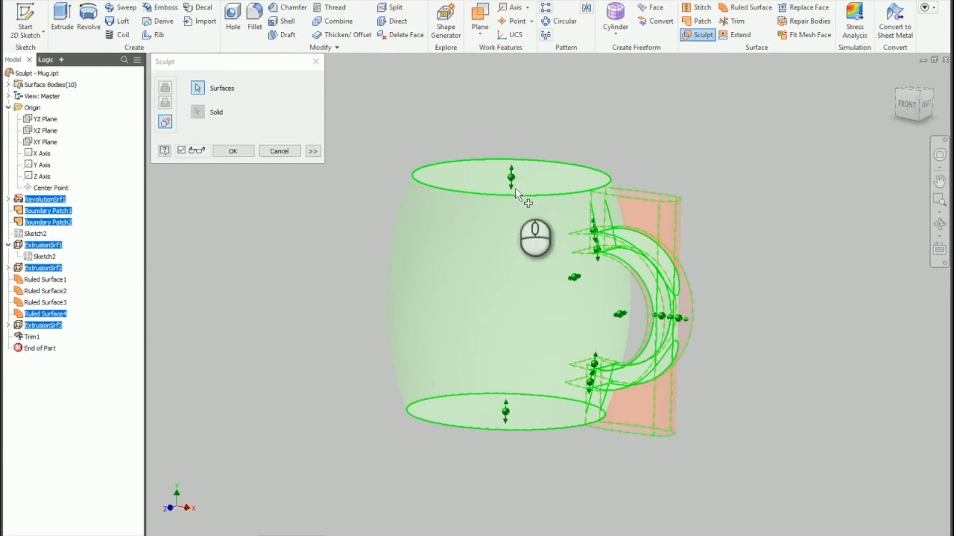
click(244, 151)
- Fillet the long edges on both sides of the handle with a 0.125 in radius
mouse_move(688, 263)
shift+middle_down()
mouse_move(685, 311)
mouse_move(702, 272)
mouse_move(675, 268)
shift+middle_up()
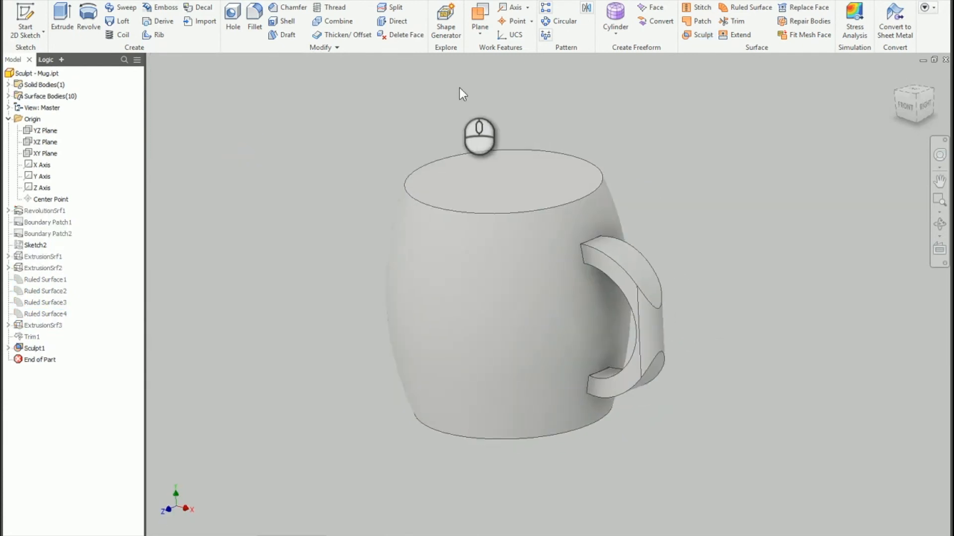
click(257, 18)
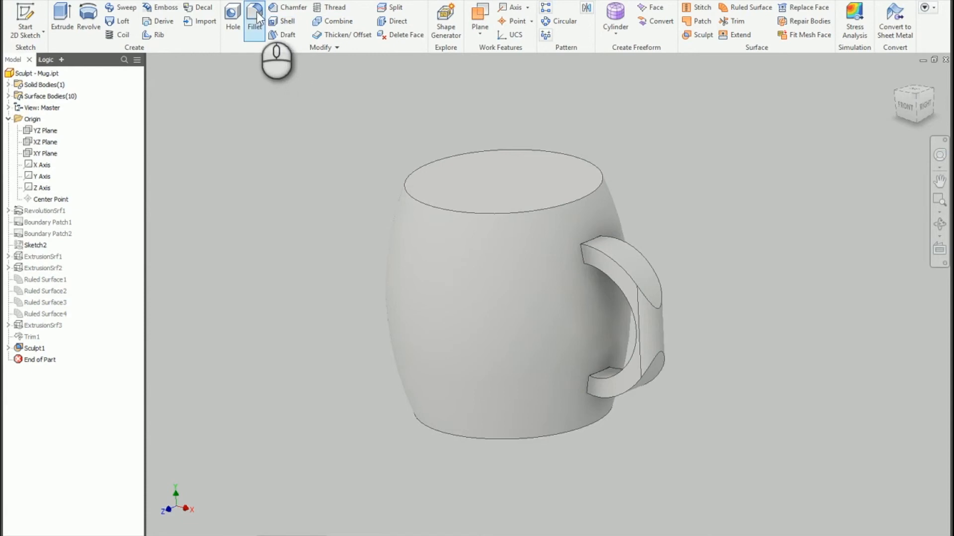
click(618, 271)
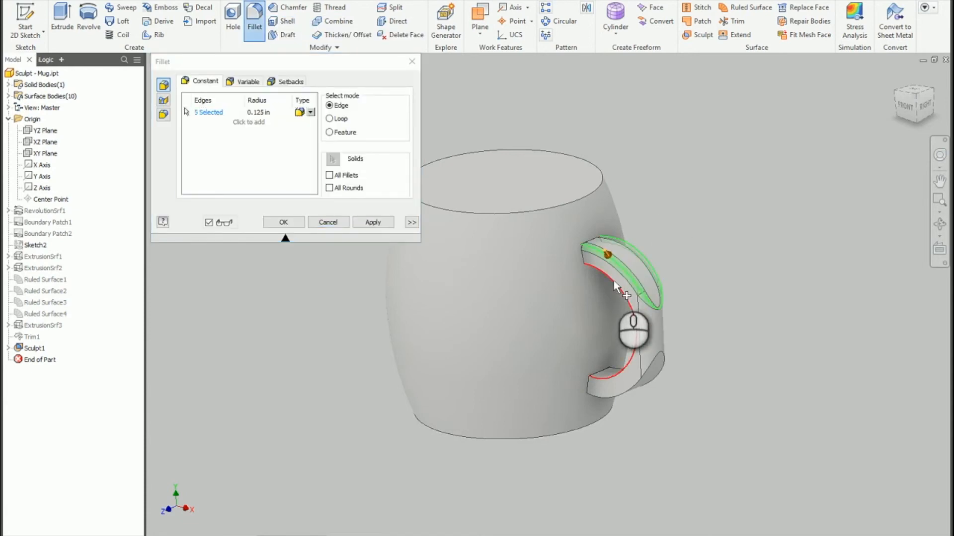
shift+middle_drag(732, 415, 594, 393)
click(477, 321)
click(373, 222)
- Fillet the upper and lower junctions between the handle and the mug body with a 0.125 in radius
click(474, 260)
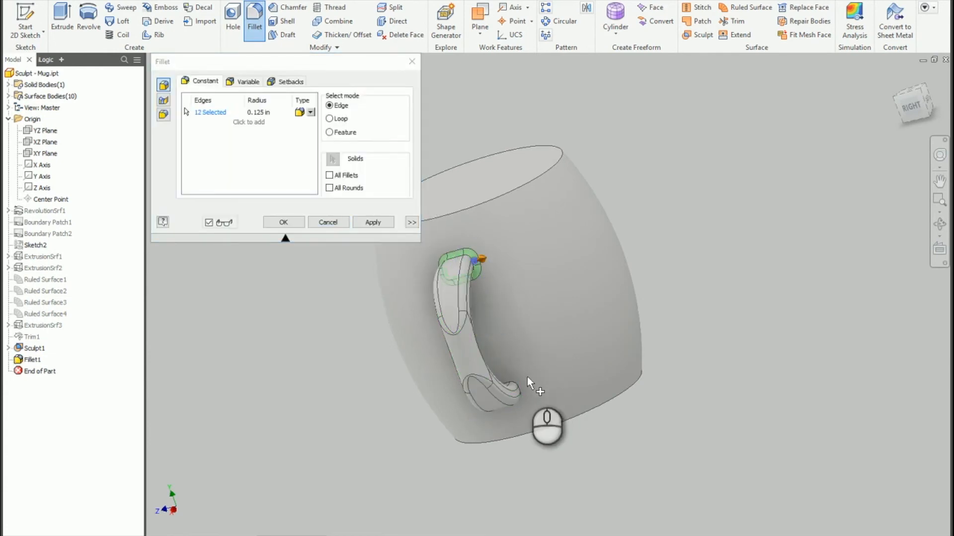
click(518, 384)
click(383, 222)
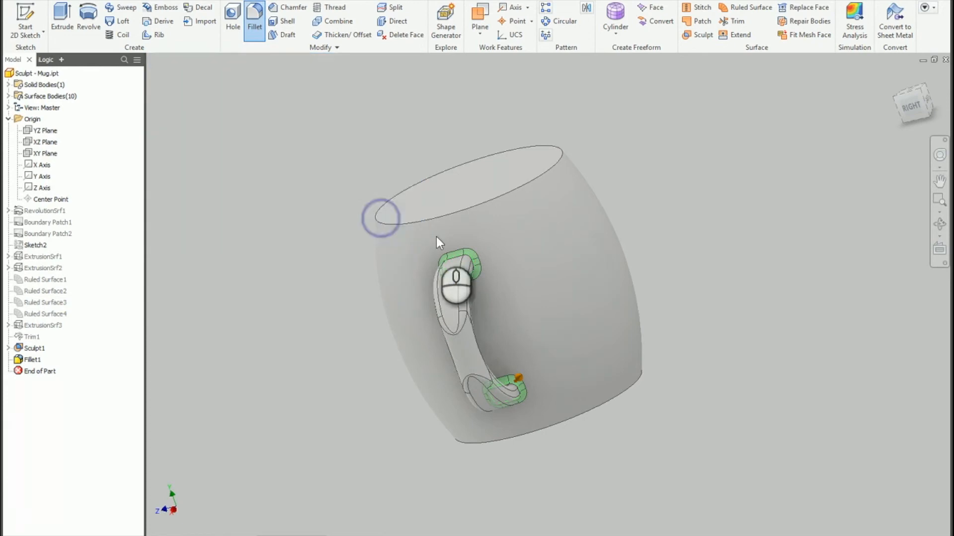
click(416, 64)
- Turn on the visibility of the revolved mug body surface, RevolutionSrf1
shift+middle_drag(571, 183, 707, 213)
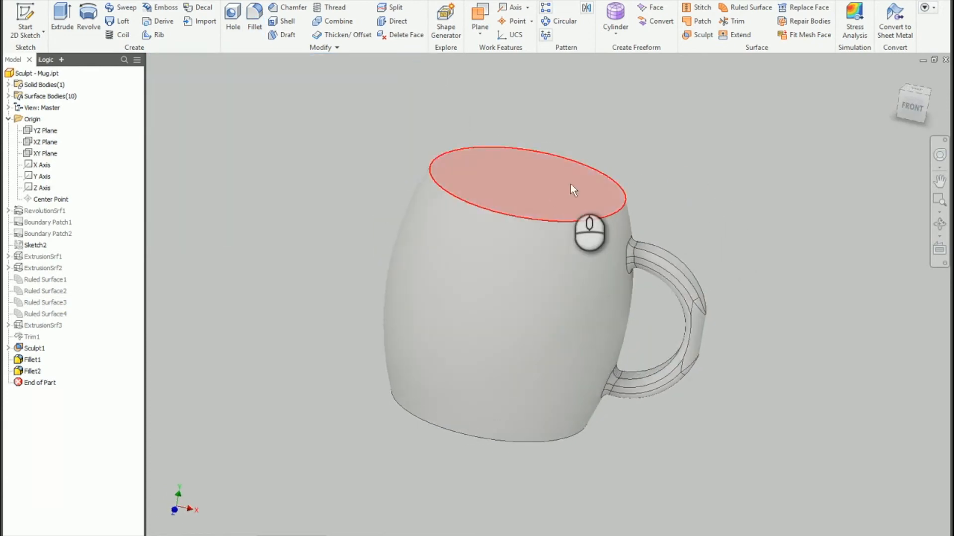
shift+middle_drag(732, 308, 634, 168)
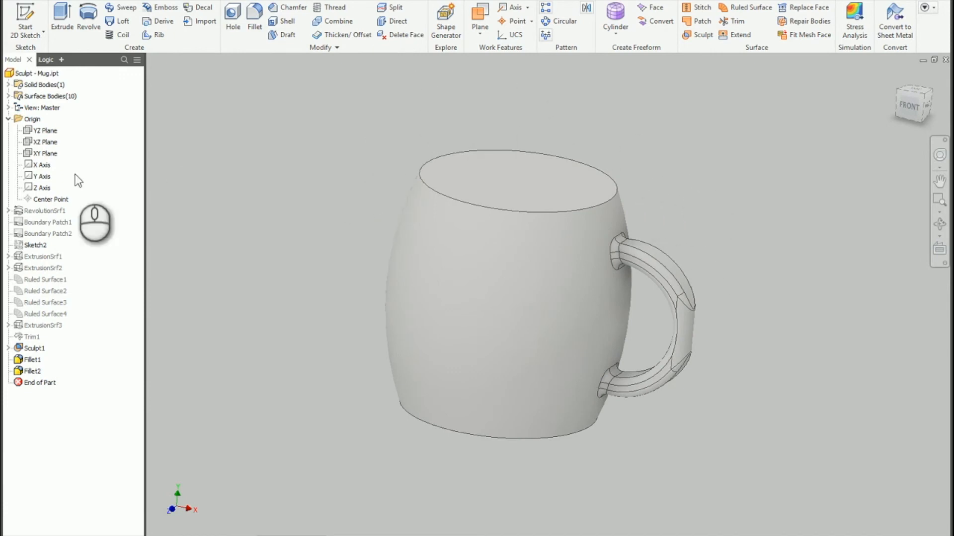
right_click(54, 214)
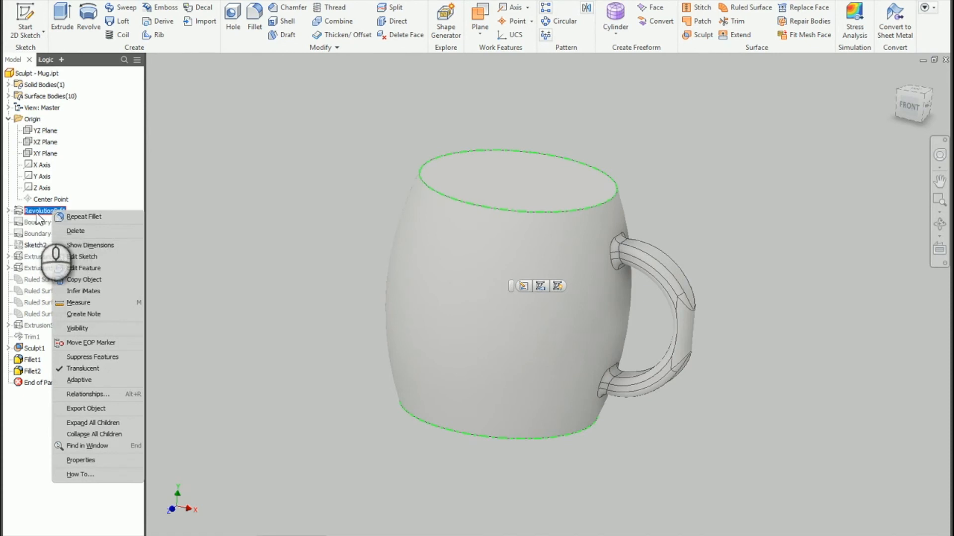
click(79, 328)
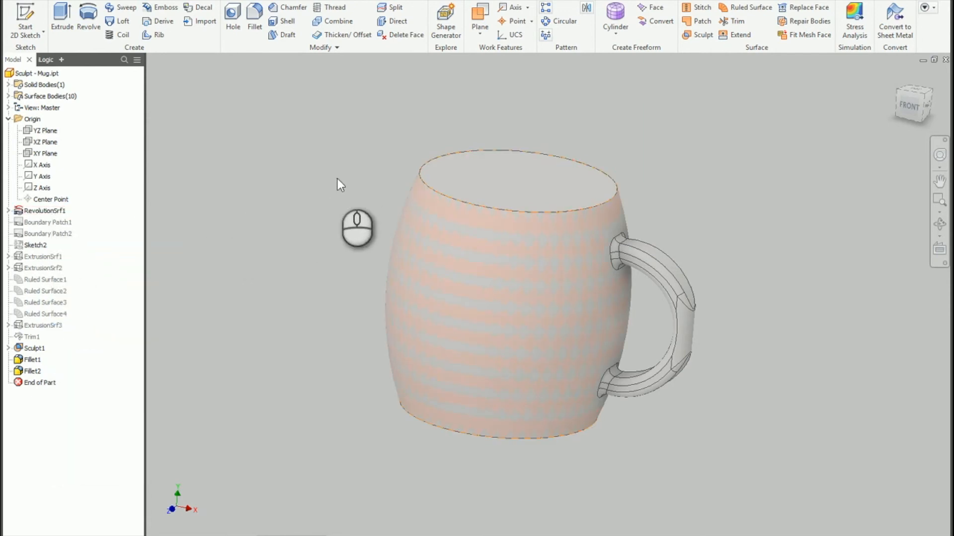
- Split the solid into separate mug and handle bodies using RevolutionSrf1, and hide that surface
click(407, 9)
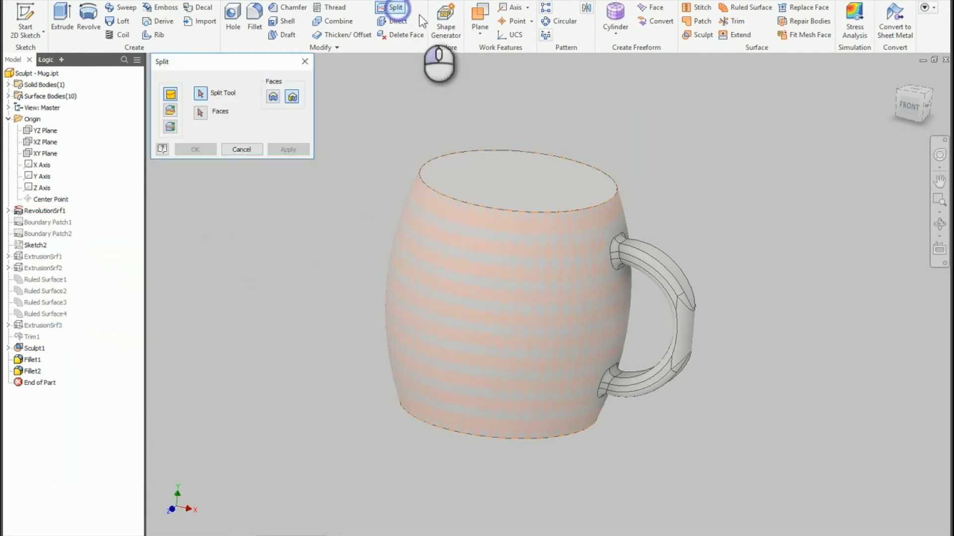
click(171, 126)
click(596, 277)
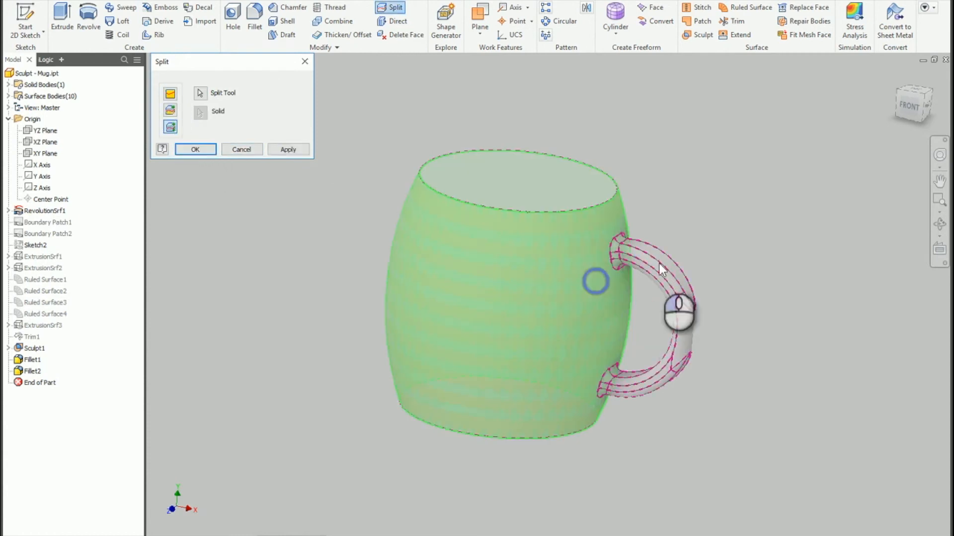
click(288, 149)
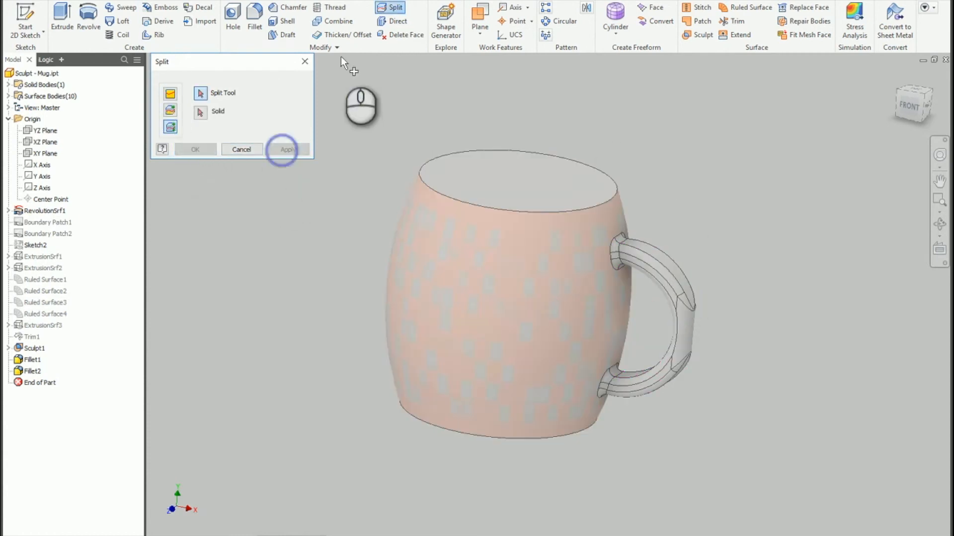
click(304, 62)
right_click(49, 210)
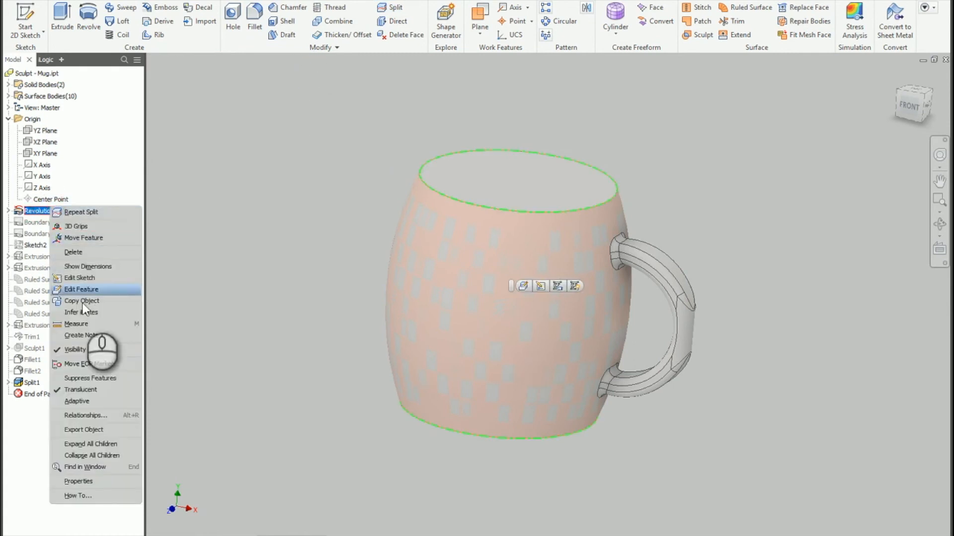
click(87, 348)
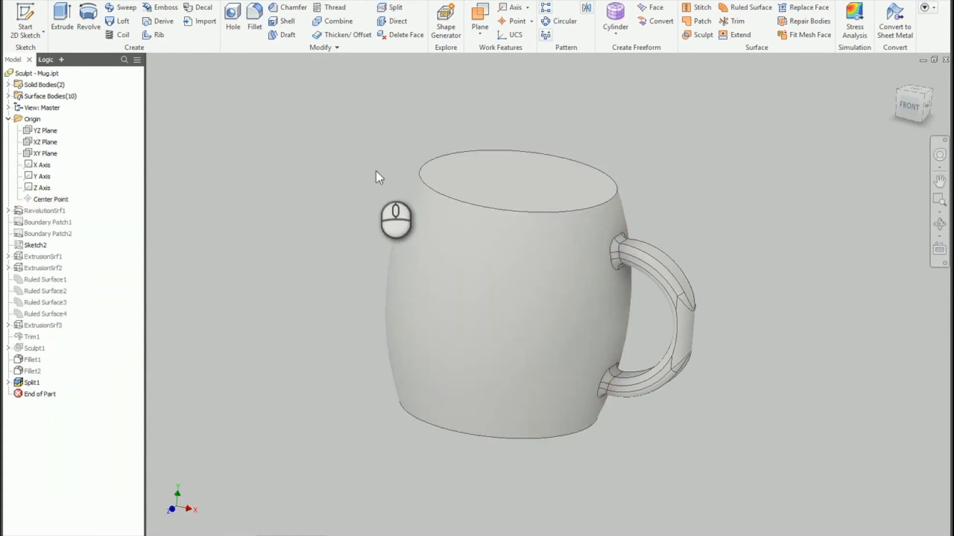
- Shell the mug body with its top face removed
click(283, 20)
click(547, 181)
click(225, 187)
mouse_move(548, 193)
shift+middle_down()
mouse_move(539, 251)
mouse_move(552, 205)
shift+middle_up()
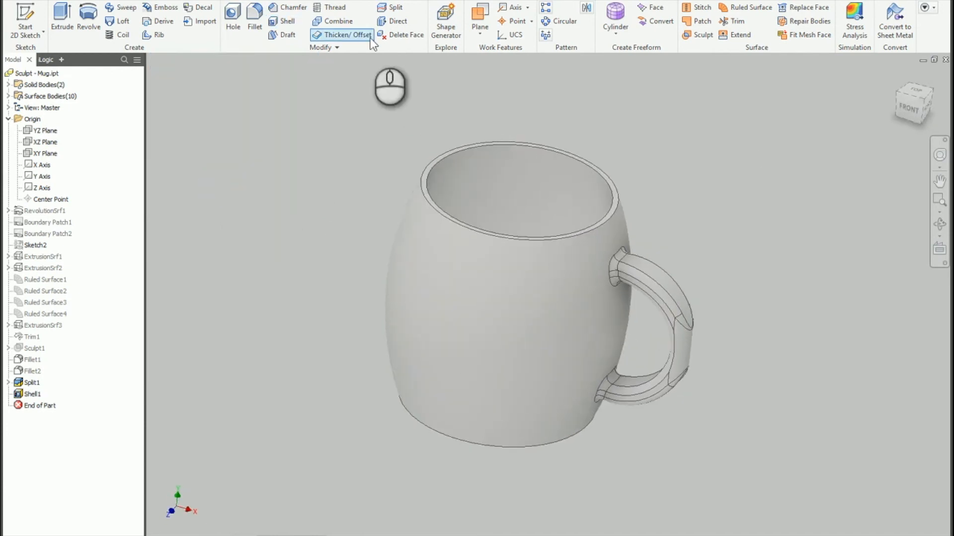
- Fillet the mug's inner and outer rim edges and its base edge with a 0.125 in radius
click(254, 20)
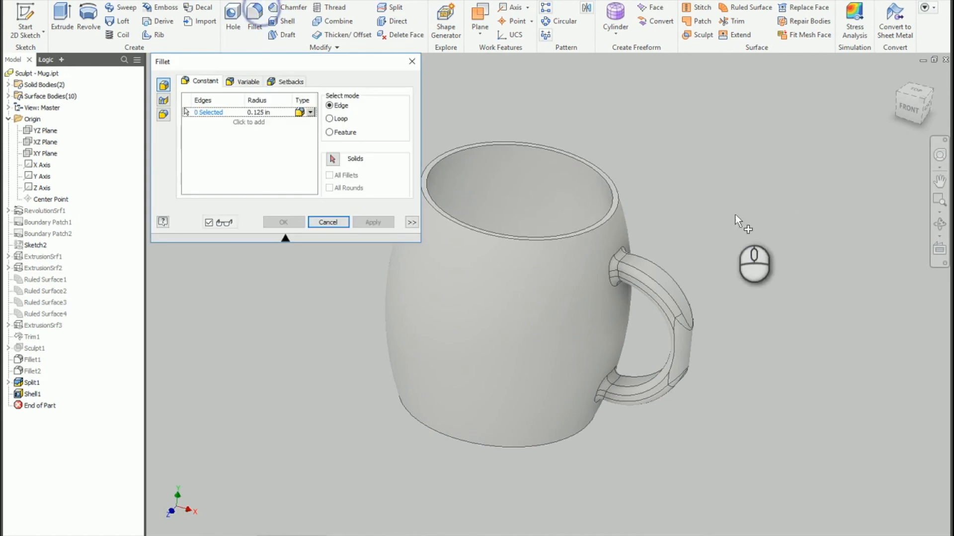
click(612, 186)
click(612, 187)
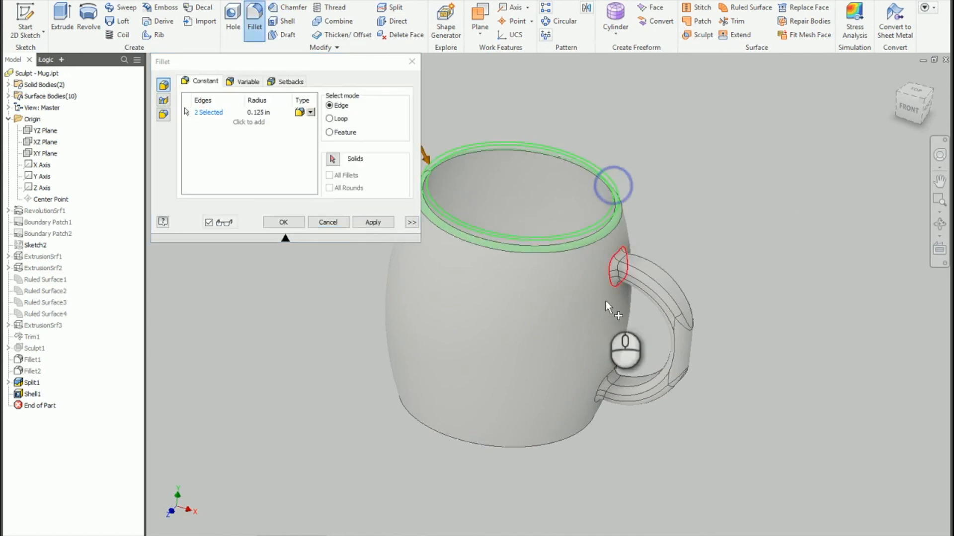
click(567, 440)
shift+middle_drag(567, 440, 704, 287)
click(373, 222)
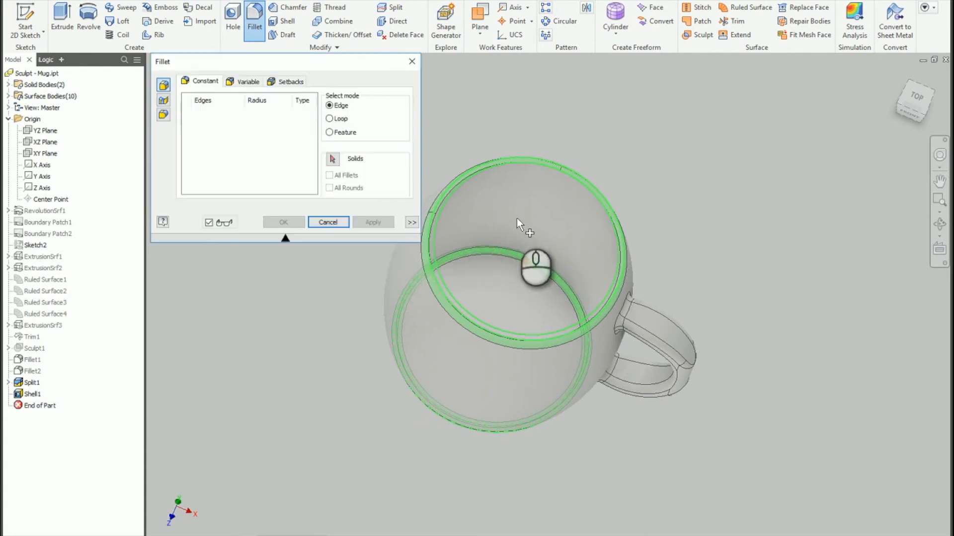
click(412, 61)
shift+middle_drag(740, 464, 379, 456)
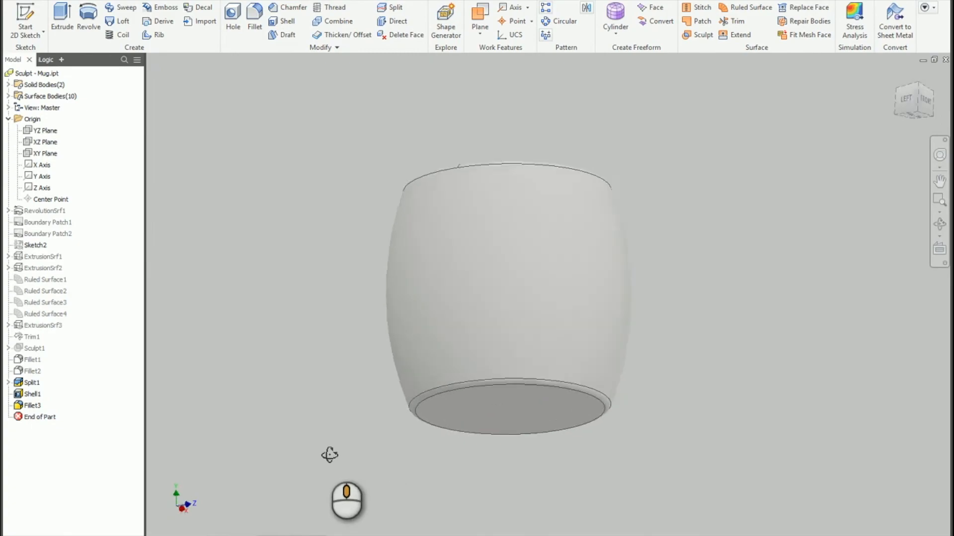